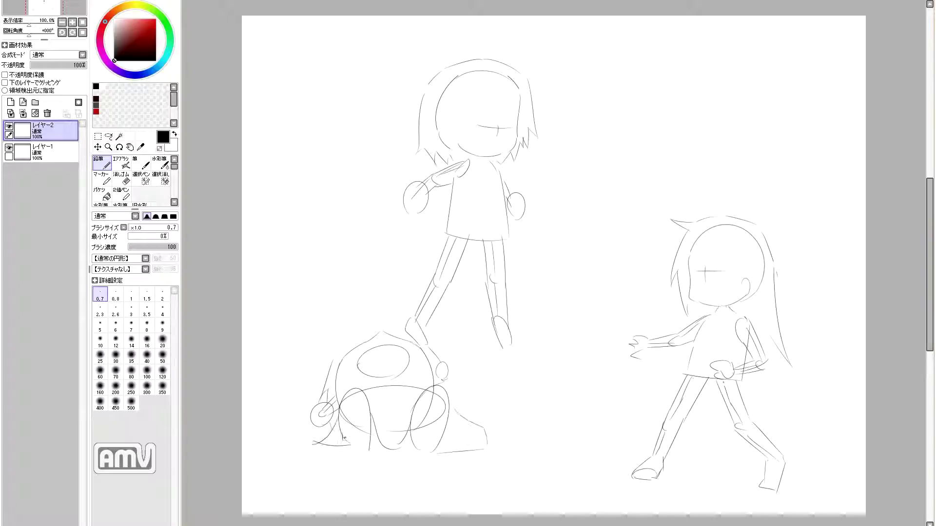
Merge the top layer down and sketch the long-haired girl's skirt, sleeves, angry eyes and bangs.
key(ctrl+e)
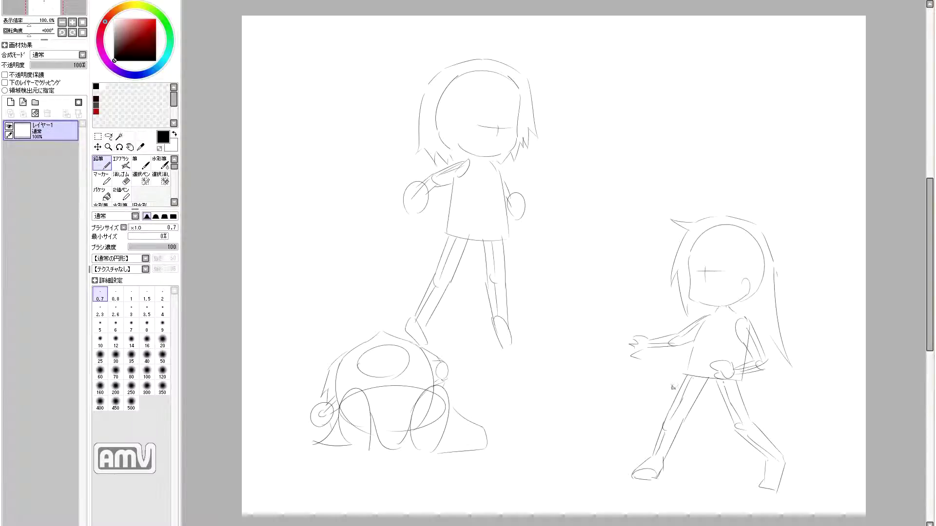
drag(682, 377, 673, 397)
drag(671, 396, 746, 405)
drag(742, 370, 749, 407)
drag(692, 331, 689, 356)
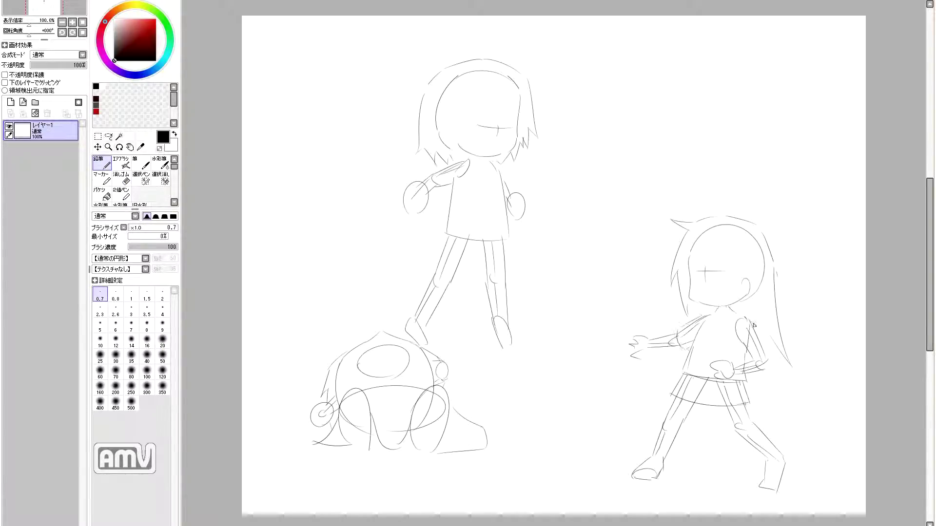
mouse_move(695, 271)
mouse_down()
mouse_move(722, 271)
mouse_move(702, 304)
mouse_move(718, 304)
mouse_move(707, 302)
mouse_move(705, 278)
mouse_move(715, 257)
mouse_move(736, 271)
mouse_move(715, 275)
mouse_move(701, 255)
mouse_move(698, 278)
mouse_up()
drag(728, 249, 740, 285)
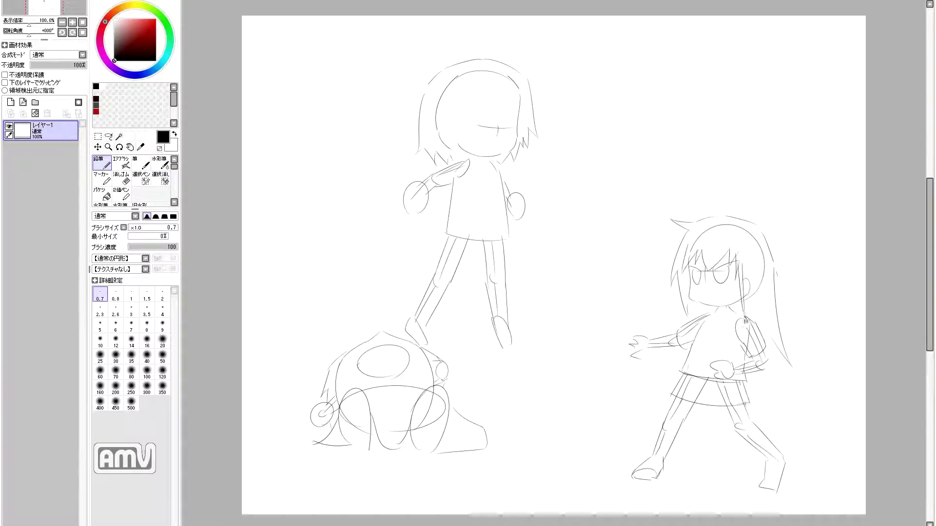
Sketch hanging sleeves on the short-haired figure and a wavy ghost tail running down to the fallen figure.
mouse_move(428, 191)
mouse_down()
mouse_move(418, 255)
mouse_move(442, 189)
mouse_up()
drag(460, 162, 416, 186)
drag(524, 232, 518, 271)
drag(480, 118, 480, 136)
key(ctrl+z)
mouse_move(446, 233)
mouse_down()
mouse_move(396, 311)
mouse_move(369, 332)
mouse_up()
drag(507, 263, 514, 316)
drag(526, 275, 393, 316)
Sketch the long-haired girl's front hand, sailor collar and tie, and erase stray lines at the ghost's foot.
mouse_move(648, 351)
mouse_down()
mouse_move(634, 349)
mouse_move(649, 351)
mouse_up()
mouse_move(714, 312)
mouse_down()
mouse_move(745, 319)
mouse_move(715, 336)
mouse_up()
drag(711, 335, 702, 370)
key(e)
drag(497, 321, 509, 343)
Sketch the ghost's bangs, face and ear, and add a crossed kimono collar across the chest.
key(n)
mouse_move(488, 85)
mouse_down()
mouse_move(481, 133)
mouse_move(507, 136)
mouse_up()
key(ctrl+z)
drag(470, 110, 476, 124)
key(ctrl+z)
drag(516, 95, 524, 122)
mouse_move(480, 73)
mouse_down()
mouse_move(467, 117)
mouse_move(441, 144)
mouse_up()
key(e)
drag(439, 112, 444, 147)
key(n)
drag(436, 122, 439, 139)
drag(486, 160, 448, 233)
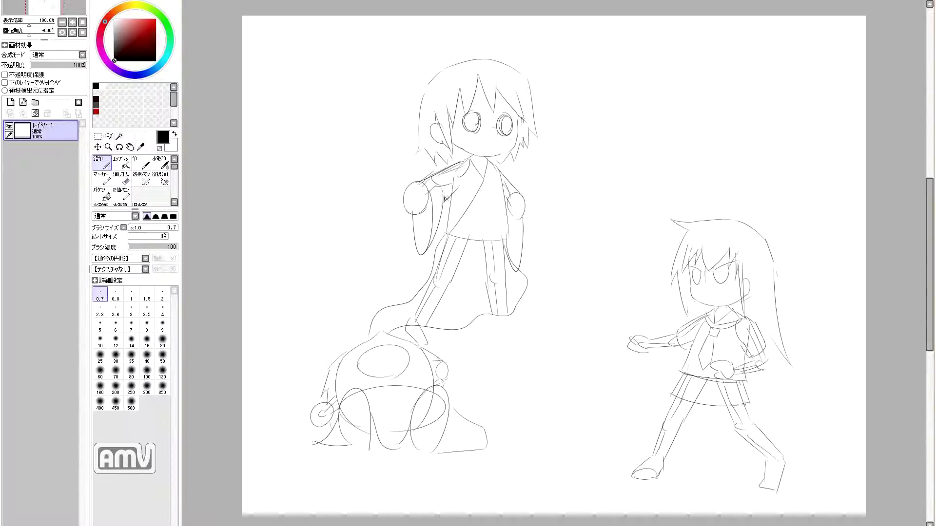
Erase the construction lines in the long-haired girl's legs and skirt and redraw their outlines.
key(e)
drag(770, 458, 733, 412)
key(n)
mouse_move(723, 405)
mouse_down()
mouse_move(755, 403)
mouse_move(677, 380)
mouse_move(679, 397)
mouse_up()
key(e)
key(n)
key(e)
key(n)
Clean up the long-haired girl's arms, redraw the front hand as a fist and add an open mouth.
drag(767, 365, 731, 369)
key(e)
mouse_move(629, 343)
mouse_down()
mouse_move(678, 344)
mouse_move(648, 353)
mouse_move(665, 342)
mouse_move(668, 360)
mouse_up()
key(n)
key(e)
key(n)
key(e)
key(n)
key(e)
key(n)
Draw a headband across the ghost's forehead and add outward-flicking hair tips on both sides.
mouse_move(429, 106)
mouse_down()
mouse_move(468, 105)
mouse_move(528, 75)
mouse_up()
drag(422, 102, 530, 100)
drag(407, 121, 429, 86)
key(e)
key(n)
mouse_move(532, 96)
mouse_down()
mouse_move(545, 113)
mouse_move(543, 144)
mouse_up()
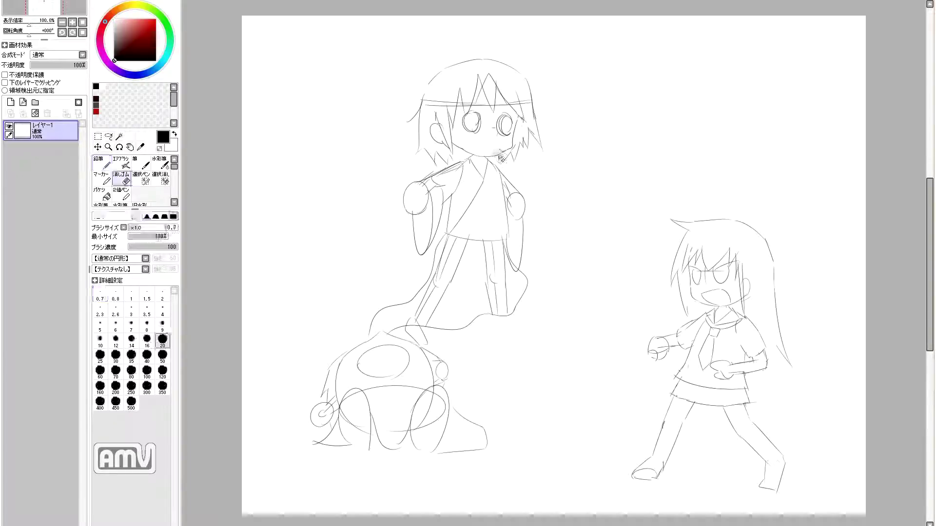
Rework the ghost's face after a mirrored-view check, and add the long-haired girl's back hair behind the front arm.
key(h)
key(h)
drag(499, 95, 512, 116)
drag(469, 138, 497, 140)
drag(688, 359, 658, 386)
Erase the legs inside the ghost's tail and draw a sash around the waist.
key(e)
drag(439, 244, 424, 317)
drag(487, 244, 506, 312)
key(e)
drag(447, 215, 499, 219)
key(e)
Erase the ghost's old eyes and redraw the face with smaller eyes, slanted brows and a wide open mouth.
drag(464, 121, 511, 132)
key(e)
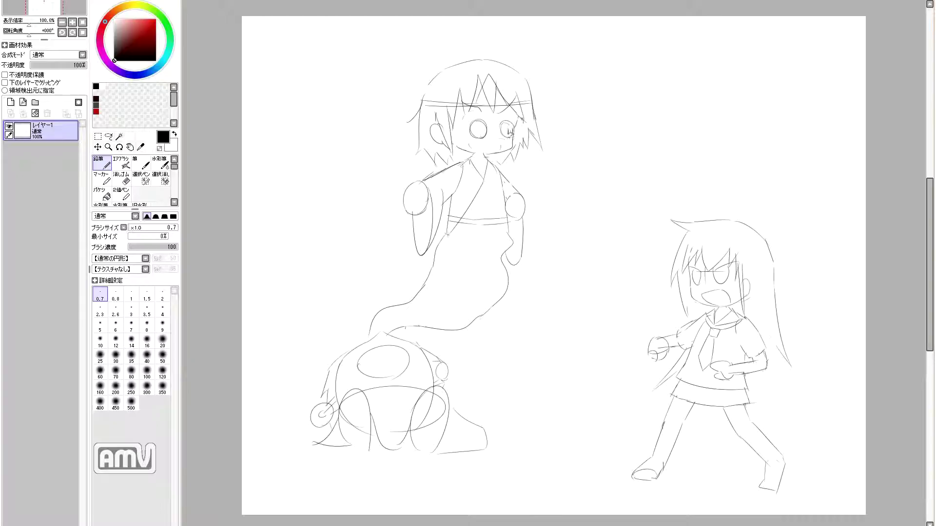
mouse_move(475, 113)
mouse_down()
mouse_move(520, 141)
mouse_move(502, 119)
mouse_move(510, 132)
mouse_move(479, 126)
mouse_move(494, 119)
mouse_move(479, 146)
mouse_up()
key(e)
key(e)
key(e)
drag(499, 113, 510, 131)
key(e)
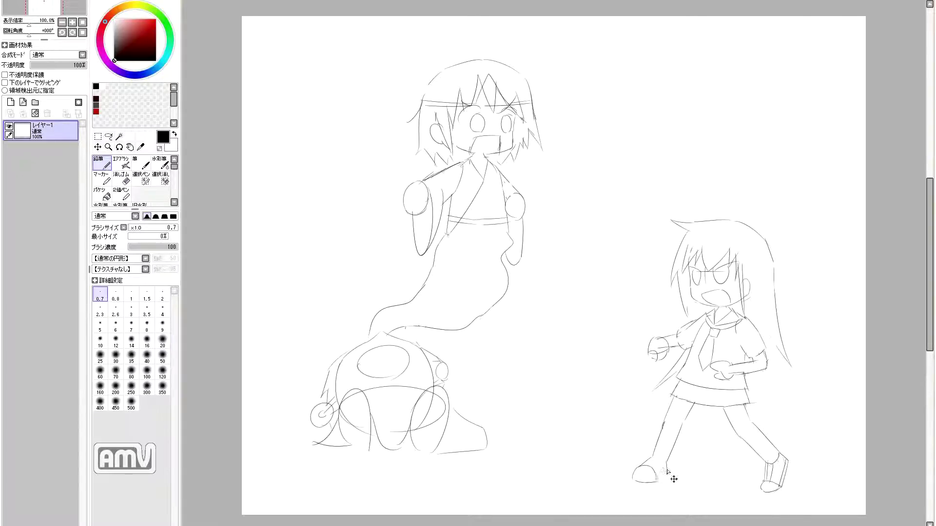
Add fingers to the ghost's lowered hand, redraw the other arm raised beside the head, and smooth the tail.
drag(409, 206, 415, 193)
key(e)
drag(507, 170, 517, 253)
key(e)
drag(504, 188, 548, 232)
mouse_move(545, 145)
mouse_down()
mouse_move(548, 229)
mouse_move(545, 128)
mouse_up()
key(e)
drag(507, 253, 487, 312)
key(e)
drag(487, 312, 472, 322)
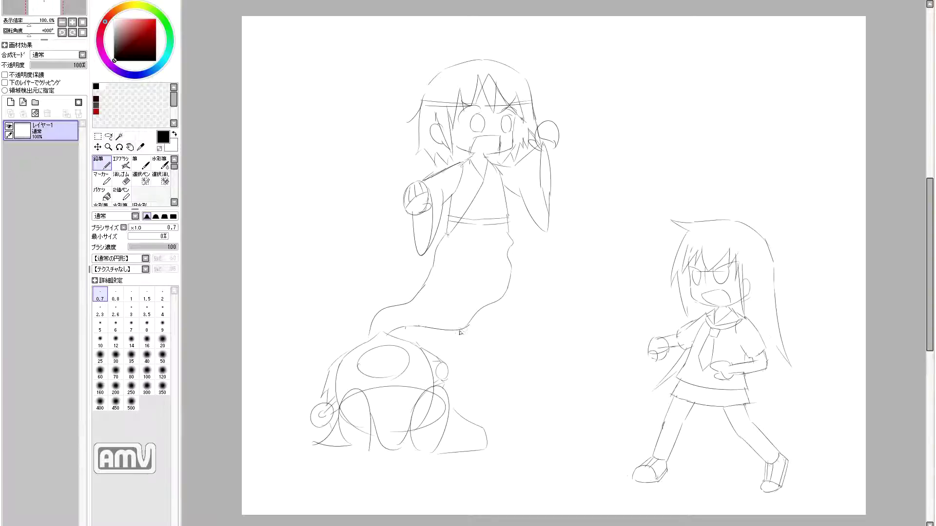
Clean up overlapping sketch lines on the ghost's robe and the long-haired girl's front fist.
key(e)
key(e)
key(e)
key(e)
key(e)
key(e)
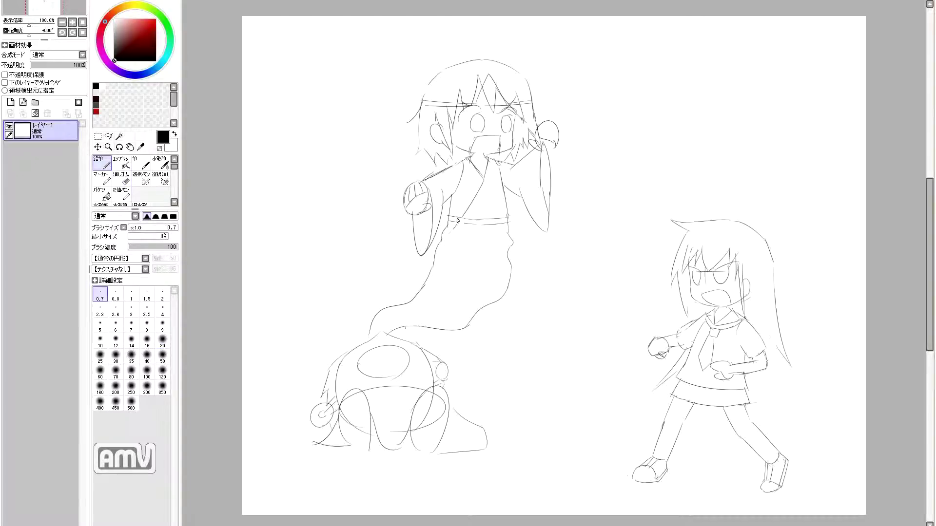
Refine the ghost's raised sleeve and redraw the fallen figure's face, legs and spreading robe hem.
drag(552, 146, 547, 222)
key(e)
drag(385, 351, 370, 424)
key(e)
drag(454, 410, 470, 446)
key(e)
drag(398, 451, 317, 444)
key(e)
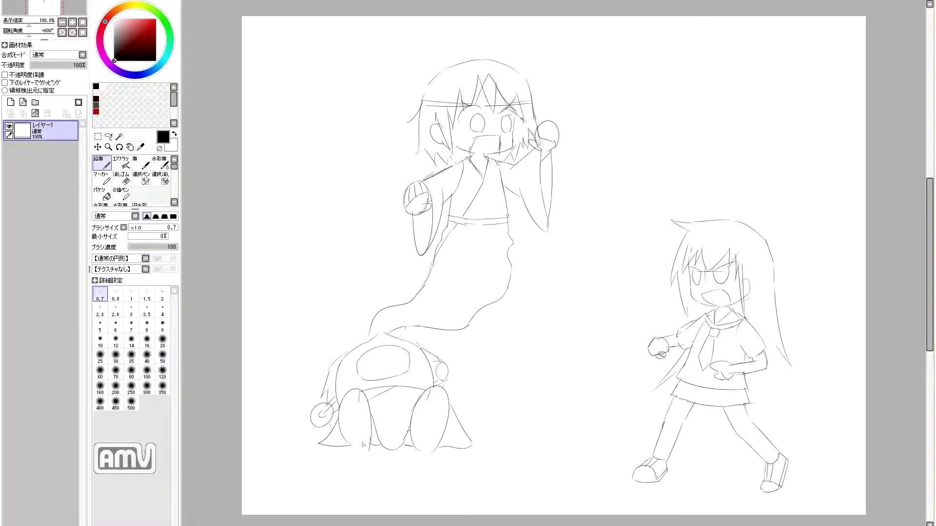
Replace the fallen figure's round hands with splayed fingers, add spiky hair tips and clean up the outline.
key(e)
drag(442, 368, 461, 406)
key(e)
drag(460, 383, 480, 387)
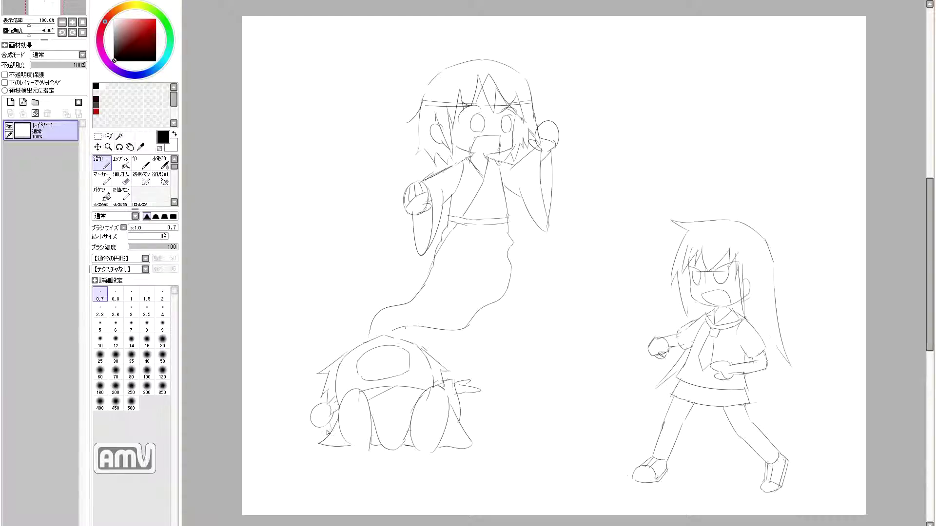
mouse_move(323, 405)
mouse_down()
mouse_move(299, 418)
mouse_move(317, 439)
mouse_up()
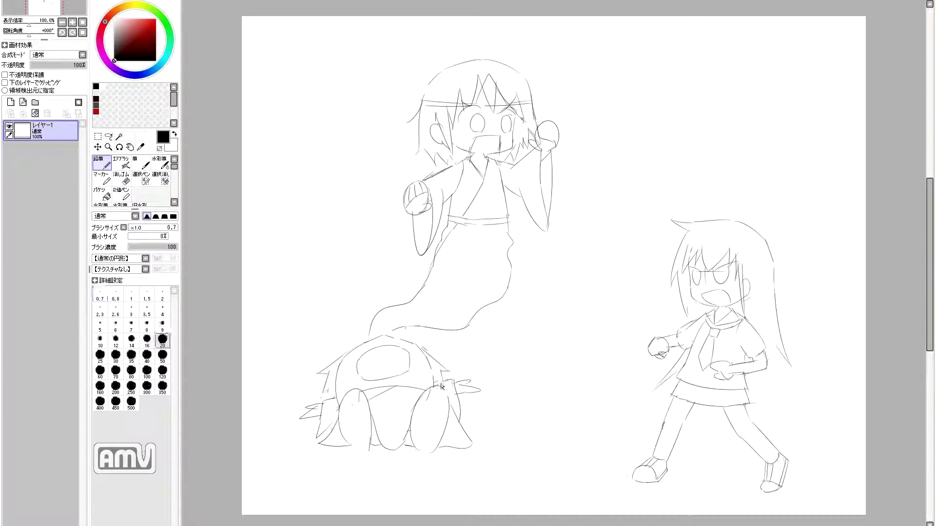
key(e)
mouse_move(480, 389)
mouse_down()
mouse_move(443, 383)
mouse_move(477, 410)
mouse_move(456, 416)
mouse_up()
key(n)
key(e)
key(n)
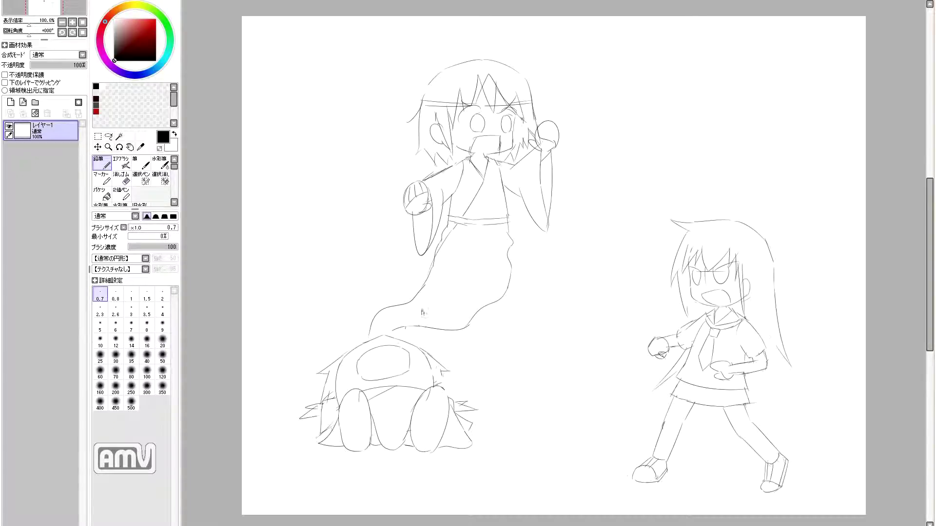
Check the sketch mirrored, draw pupils in the ghost's eyes, and refine the long-haired girl's sleeve and skirt pleats.
key(h)
key(e)
key(n)
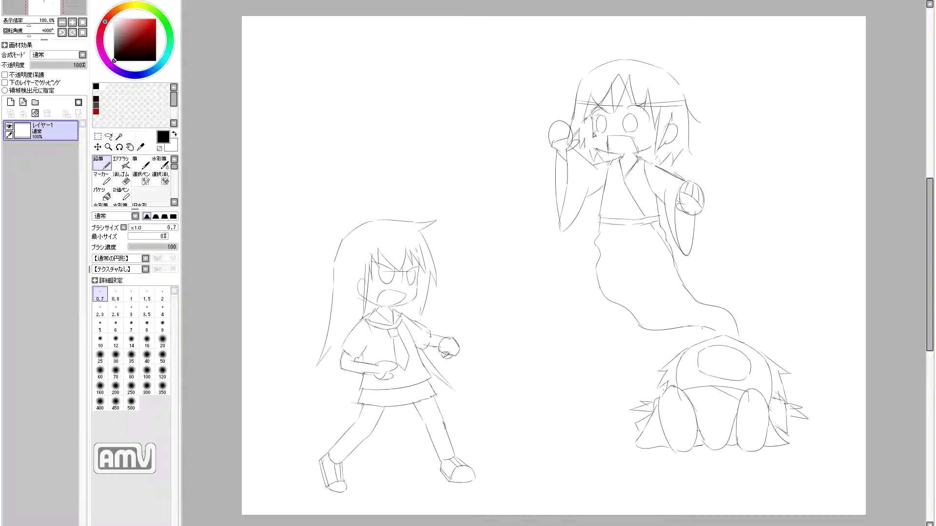
key(h)
key(h)
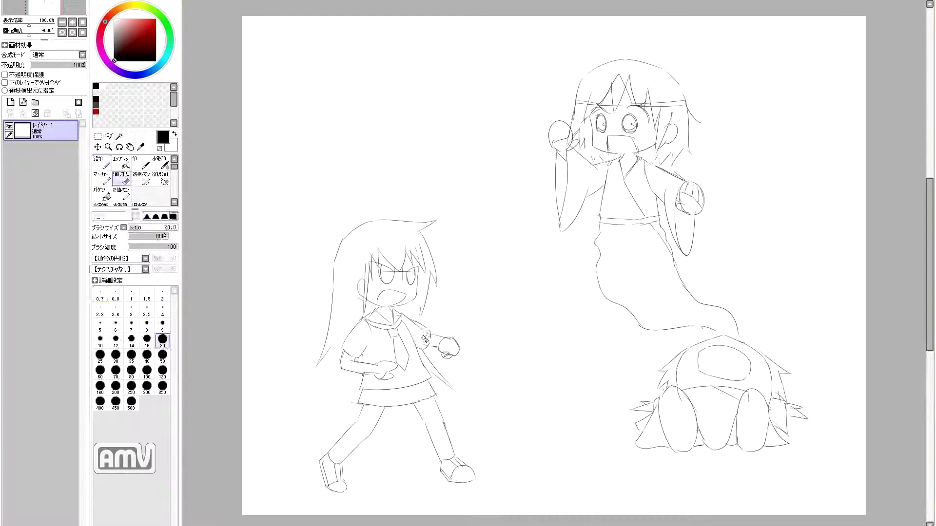
key(h)
key(e)
key(n)
key(e)
key(n)
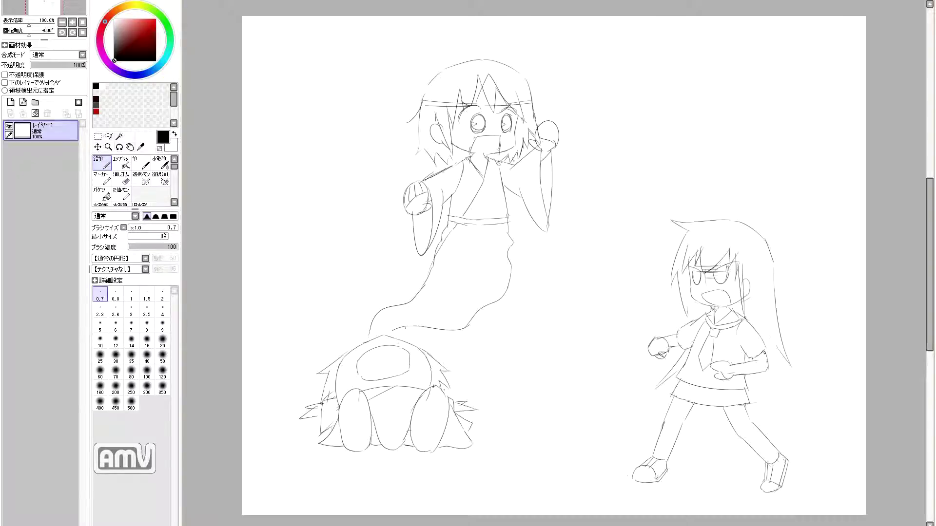
drag(672, 397, 751, 403)
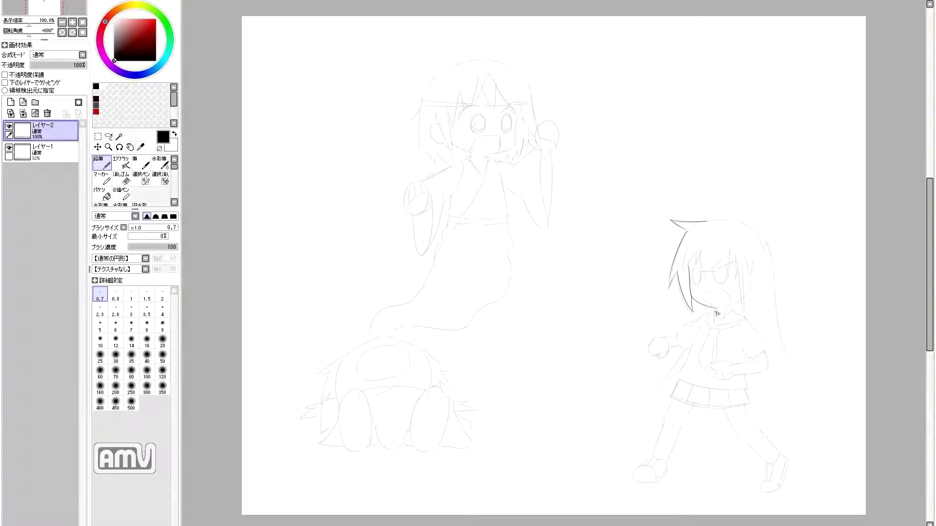
On a new layer above the sketch faded to 32%, trace the long-haired girl's hair, face and blouse.
mouse_move(725, 248)
mouse_down()
mouse_move(704, 280)
mouse_move(739, 274)
mouse_up()
drag(740, 256, 742, 308)
drag(771, 258, 795, 388)
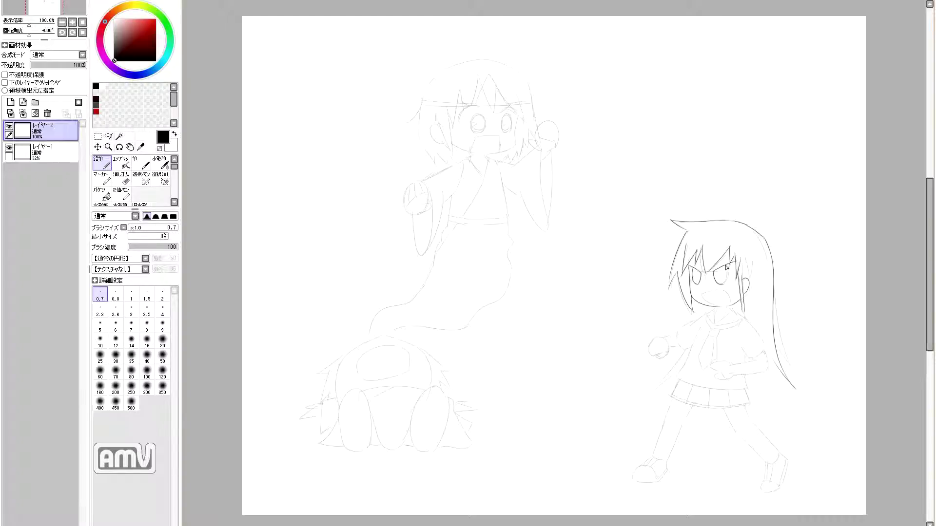
mouse_move(702, 316)
mouse_down()
mouse_move(687, 326)
mouse_move(676, 378)
mouse_move(764, 389)
mouse_up()
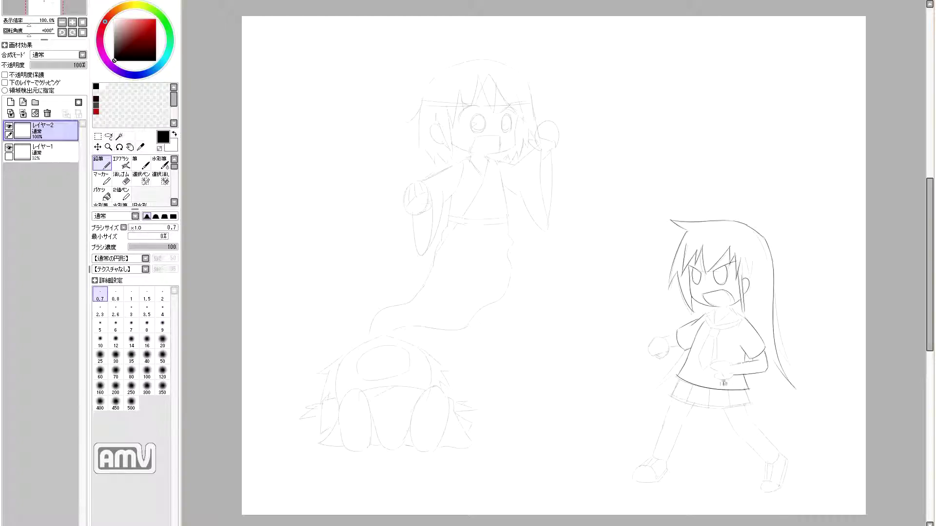
Trace the long-haired girl's sailor collar, tie and both hands at 200% zoom.
key(ctrl+plus)
drag(734, 344, 775, 315)
mouse_move(773, 316)
mouse_down()
mouse_move(801, 337)
mouse_move(736, 347)
mouse_up()
mouse_move(725, 355)
mouse_down()
mouse_move(743, 360)
mouse_move(706, 407)
mouse_move(720, 441)
mouse_up()
drag(740, 373, 723, 440)
scroll(675, 331, down, 1)
drag(631, 342, 638, 380)
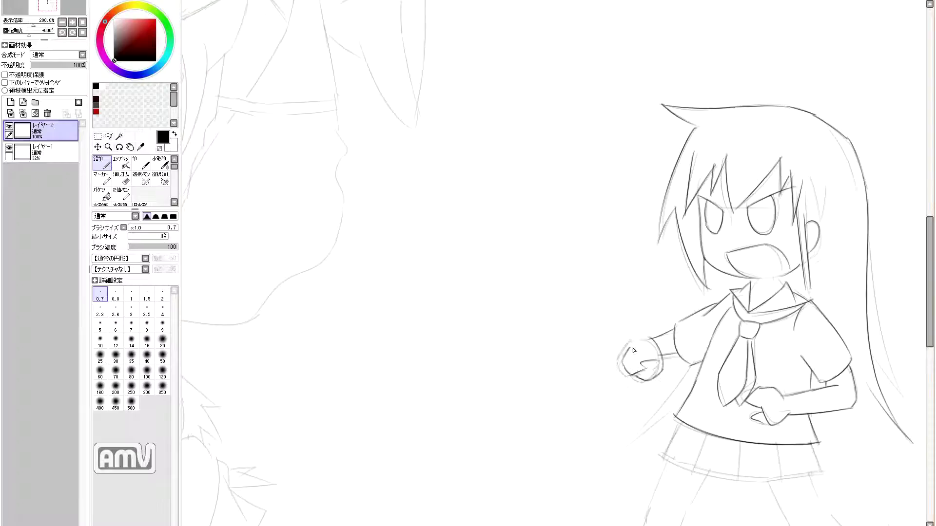
Trace the long-haired girl's skirt outline, front leg and front shoe.
scroll(637, 382, down, 5)
mouse_move(828, 325)
mouse_down()
mouse_move(664, 303)
mouse_move(634, 415)
mouse_up()
drag(707, 322, 660, 436)
mouse_move(631, 415)
mouse_down()
mouse_move(607, 439)
mouse_move(609, 471)
mouse_up()
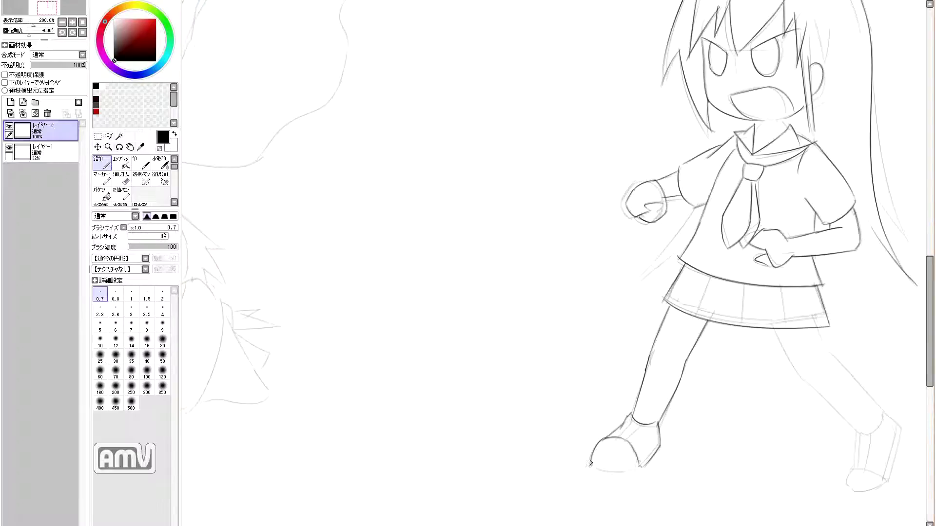
Trace the long-haired girl's back leg and back shoe with its sole and toe cap.
mouse_move(633, 418)
mouse_down()
mouse_move(615, 441)
mouse_move(532, 412)
mouse_up()
drag(705, 346, 771, 407)
drag(727, 301, 788, 383)
mouse_move(789, 387)
mouse_down()
mouse_move(804, 404)
mouse_move(797, 452)
mouse_up()
drag(764, 402, 793, 458)
drag(805, 395, 789, 463)
drag(769, 402, 761, 448)
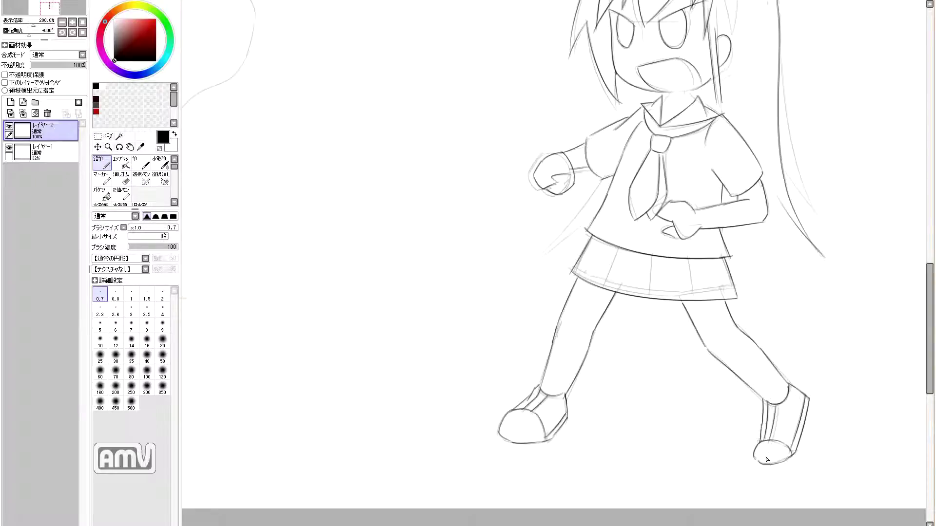
Trace the ghost's hair outline, jagged hair ends and jaw line on the line art layer.
drag(722, 293, 783, 429)
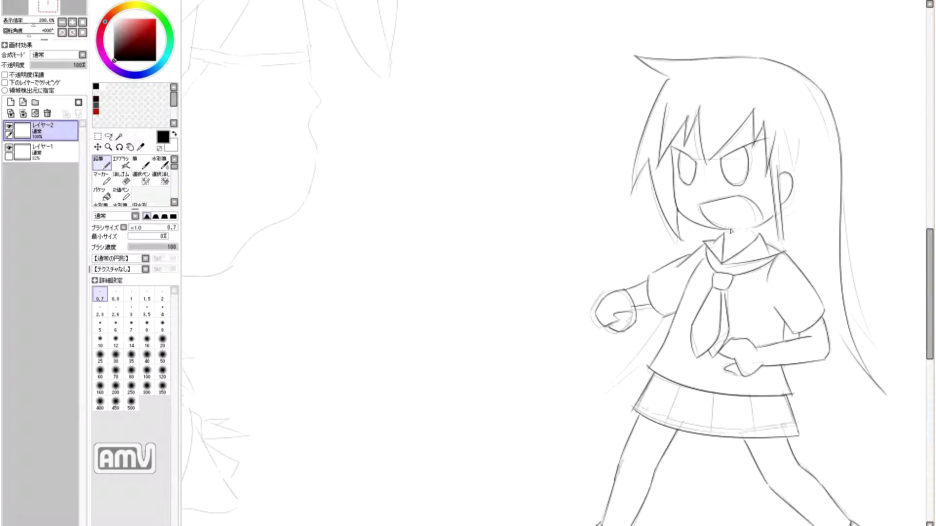
scroll(728, 236, down, 2)
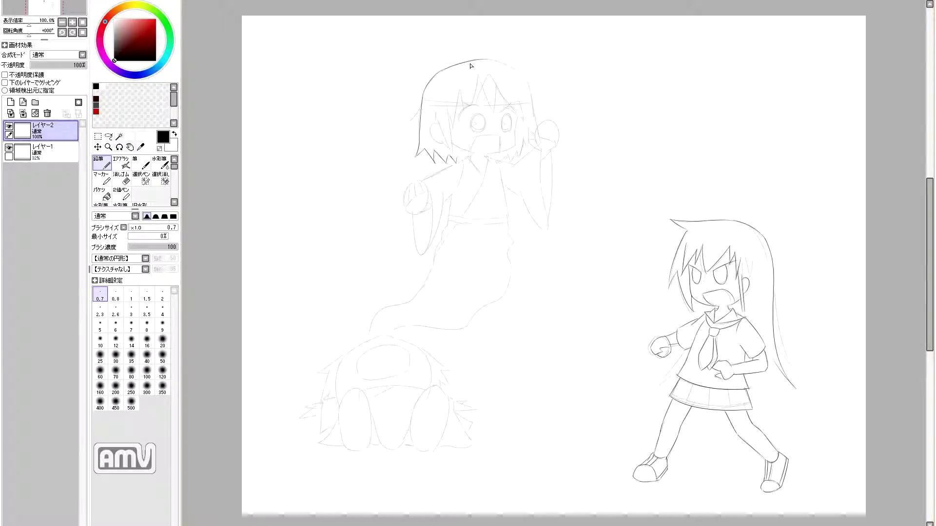
mouse_move(472, 63)
mouse_down()
mouse_move(510, 70)
mouse_move(520, 158)
mouse_up()
drag(516, 117, 487, 153)
key(h)
drag(601, 145, 592, 157)
drag(655, 143, 634, 160)
key(h)
scroll(493, 101, up, 3)
Trace the ghost's round eyes, brow and wavering open mouth at 300% zoom.
drag(534, 138, 531, 193)
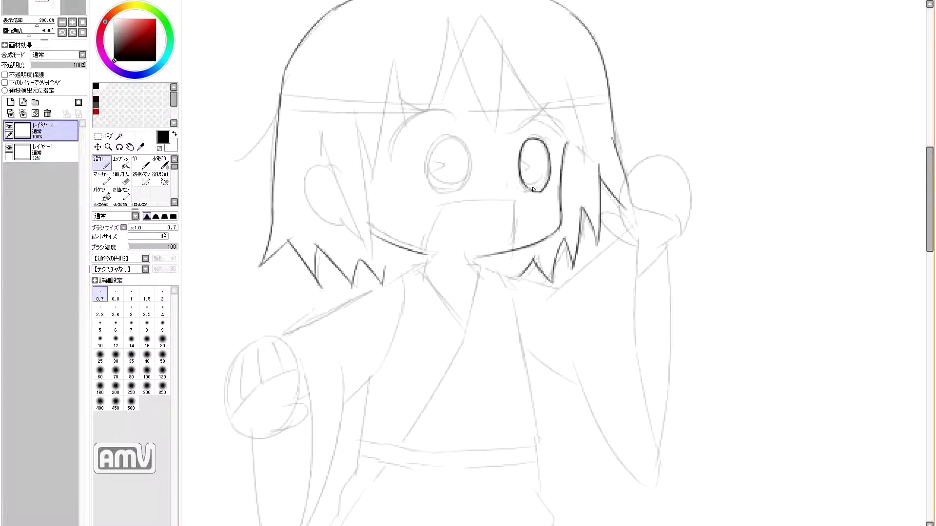
mouse_move(448, 138)
mouse_down()
mouse_move(439, 192)
mouse_move(461, 144)
mouse_move(469, 176)
mouse_move(448, 192)
mouse_up()
drag(395, 146, 458, 116)
key(ctrl+z)
drag(440, 163, 425, 224)
Trace the ghost's pointed bangs, side locks and ear.
drag(492, 124, 579, 237)
drag(489, 105, 500, 182)
key(ctrl+z)
drag(432, 84, 407, 182)
drag(378, 113, 363, 238)
drag(354, 198, 346, 333)
drag(329, 215, 341, 291)
drag(433, 83, 475, 147)
Trace the ghost's crossed kimono collar and the sides of the torso.
mouse_move(442, 403)
mouse_down()
mouse_move(448, 281)
mouse_move(472, 242)
mouse_up()
mouse_move(494, 169)
mouse_down()
mouse_move(413, 347)
mouse_move(534, 219)
mouse_move(550, 349)
mouse_up()
drag(418, 183, 387, 288)
drag(438, 164, 478, 225)
Trace the ghost's shoulder, lowered arm and hanging sleeve.
drag(444, 165, 297, 238)
mouse_move(407, 265)
mouse_down()
mouse_move(396, 288)
mouse_move(358, 306)
mouse_up()
mouse_move(359, 307)
mouse_down()
mouse_move(524, 184)
mouse_move(469, 339)
mouse_up()
mouse_move(480, 161)
mouse_down()
mouse_move(492, 202)
mouse_move(471, 331)
mouse_up()
drag(433, 220, 458, 341)
mouse_move(459, 341)
mouse_down()
mouse_move(254, 427)
mouse_move(142, 395)
mouse_up()
Trace the ghost's raised arm with its long pointed sleeve and armhole.
drag(529, 90, 512, 323)
drag(497, 85, 513, 323)
drag(443, 228, 512, 321)
drag(387, 190, 441, 225)
mouse_move(419, 184)
mouse_down()
mouse_move(441, 227)
mouse_move(458, 209)
mouse_up()
drag(341, 254, 466, 207)
Trace the ghost's two-line waist belt and the folds at its ends.
drag(390, 215, 563, 220)
drag(390, 227, 565, 229)
key(ctrl+z)
drag(483, 239, 565, 230)
drag(561, 173, 585, 307)
drag(390, 222, 383, 251)
Trace the ghost's wavy lower body tapering toward the tail.
drag(566, 205, 424, 487)
drag(507, 270, 567, 265)
drag(536, 229, 575, 273)
mouse_move(517, 268)
mouse_down()
mouse_move(509, 300)
mouse_move(509, 287)
mouse_move(708, 231)
mouse_up()
key(ctrl+z)
drag(524, 211, 605, 215)
key(ctrl+z)
Trace the ghost's raised fist and lowered hand with its fingers, erasing stray lines.
drag(480, 109, 546, 154)
drag(331, 112, 366, 163)
drag(536, 390, 558, 136)
drag(351, 177, 402, 168)
drag(331, 128, 370, 184)
drag(344, 104, 337, 155)
mouse_move(350, 117)
mouse_down()
mouse_move(360, 161)
mouse_move(387, 114)
mouse_up()
drag(375, 141, 405, 127)
drag(336, 127, 404, 103)
mouse_move(363, 103)
mouse_down()
mouse_move(381, 96)
mouse_move(414, 146)
mouse_up()
key(ctrl+z)
key(e)
key(n)
mouse_move(341, 156)
mouse_down()
mouse_move(380, 186)
mouse_move(382, 168)
mouse_up()
Redraw the long-haired girl's outstretched front fist.
key(Home)
scroll(653, 341, up, 2)
mouse_move(633, 329)
mouse_down()
mouse_move(673, 322)
mouse_move(670, 339)
mouse_move(651, 306)
mouse_move(658, 332)
mouse_up()
key(ctrl+z)
scroll(649, 336, down, 2)
Trace the fallen figure's domed head, spiky side hair and both outspread hands.
mouse_move(378, 337)
mouse_down()
mouse_move(344, 355)
mouse_move(336, 390)
mouse_up()
key(e)
key(n)
mouse_move(386, 337)
mouse_down()
mouse_move(405, 344)
mouse_move(433, 394)
mouse_up()
mouse_move(349, 352)
mouse_down()
mouse_move(313, 377)
mouse_move(315, 414)
mouse_move(300, 410)
mouse_up()
key(e)
key(n)
key(e)
key(n)
drag(455, 401, 474, 408)
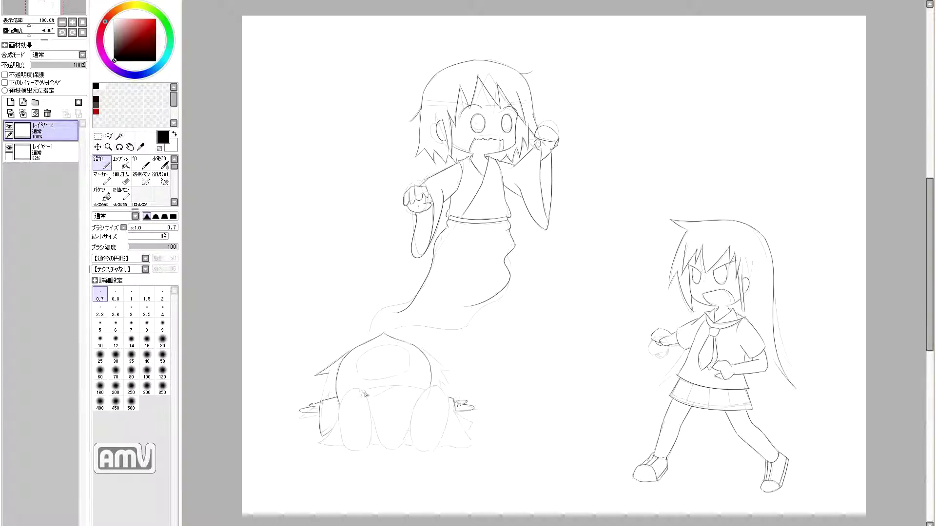
Trace the fallen figure's feet, legs and the spread hem of the clothing.
mouse_move(340, 414)
mouse_down()
mouse_move(367, 407)
mouse_move(412, 434)
mouse_up()
drag(424, 405, 435, 391)
drag(414, 436, 420, 451)
drag(436, 436, 428, 453)
mouse_move(396, 408)
mouse_down()
mouse_move(377, 449)
mouse_move(320, 447)
mouse_up()
drag(341, 422, 328, 441)
drag(445, 413, 474, 453)
Trace the fallen figure's wide open mouth and the remaining jagged side hair.
key(e)
key(n)
mouse_move(361, 351)
mouse_down()
mouse_move(363, 374)
mouse_move(381, 376)
mouse_up()
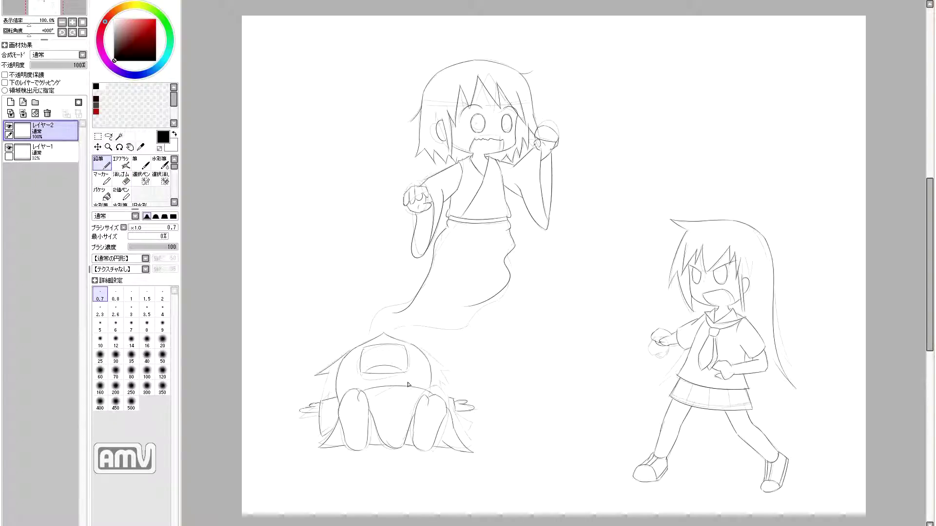
drag(426, 353, 453, 373)
drag(452, 375, 439, 404)
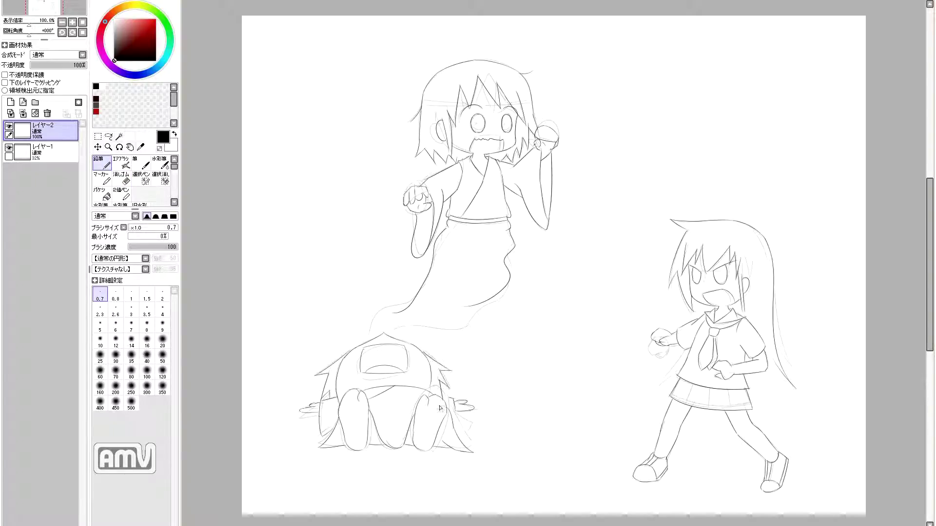
Draw the long-haired girl's hair strands falling behind her neck, arms and skirt.
drag(705, 313, 694, 323)
drag(683, 349, 654, 384)
drag(757, 391, 748, 397)
drag(777, 322, 758, 366)
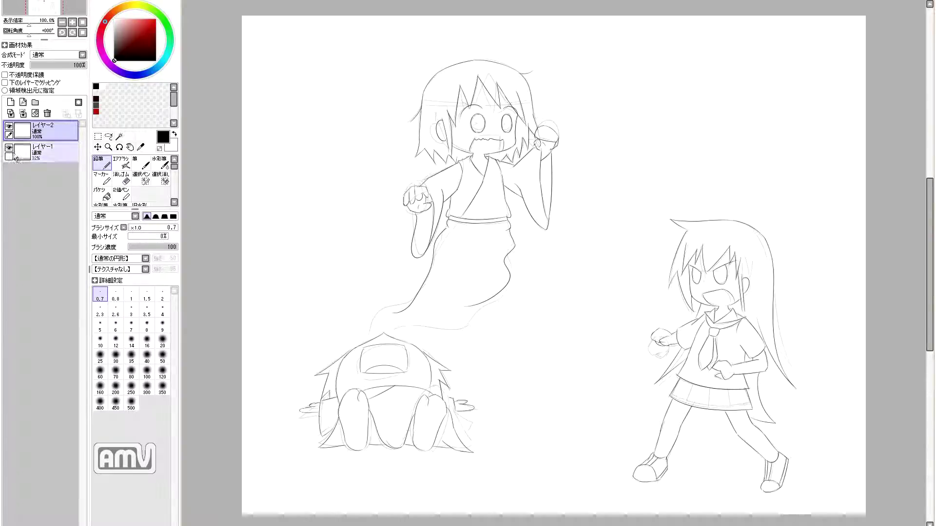
Hide the sketch layer and inspect the line art of the ghost and the long-haired girl.
scroll(700, 281, up, 2)
scroll(683, 277, down, 2)
scroll(512, 126, up, 3)
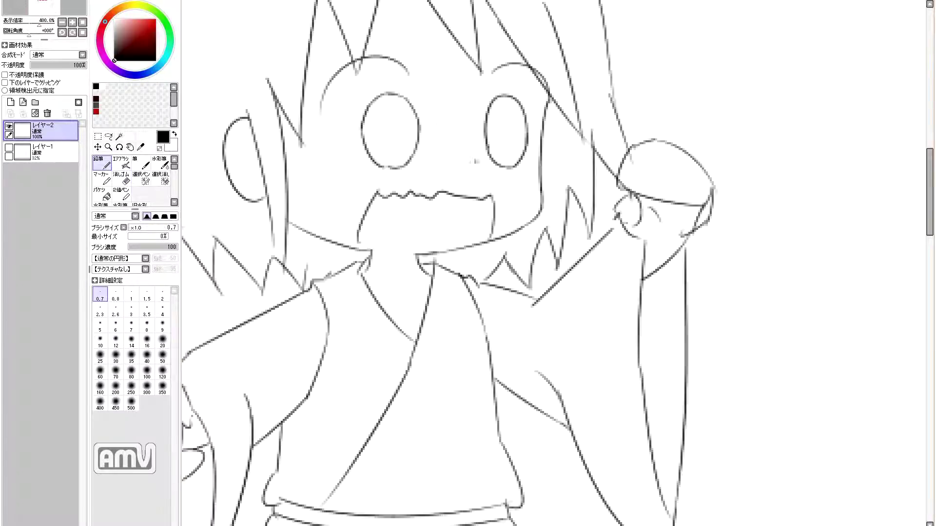
scroll(479, 250, down, 3)
scroll(741, 320, up, 3)
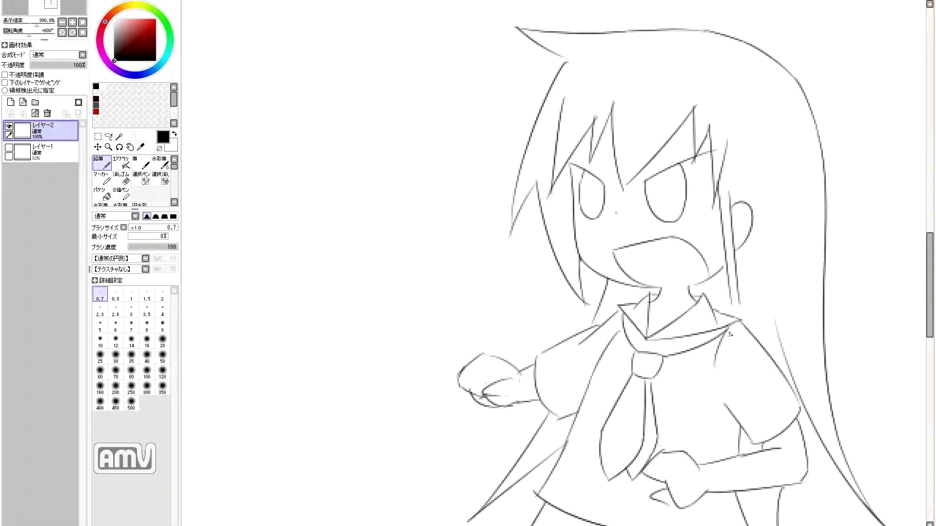
Redraw the long-haired girl's hand at her waist as a rounded closed fist.
key(ctrl+z)
drag(651, 475, 675, 483)
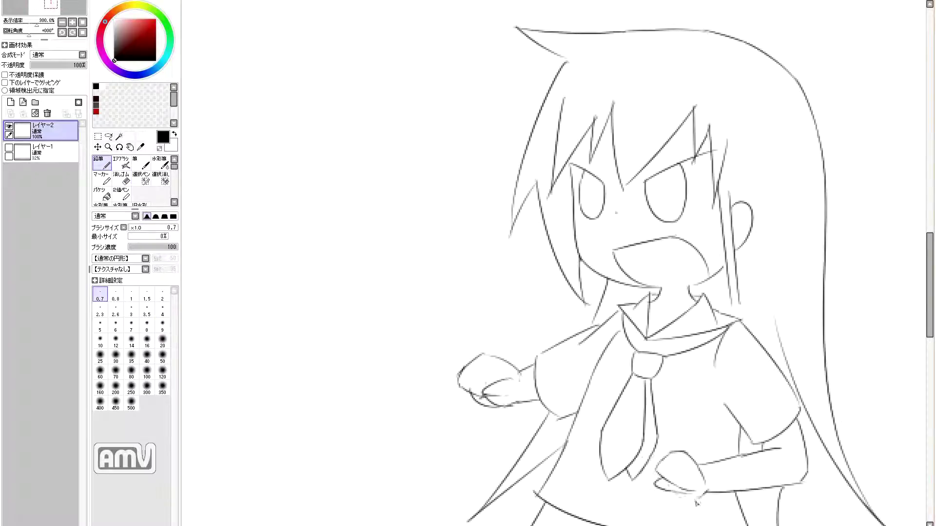
scroll(676, 438, down, 3)
key(m)
drag(609, 302, 680, 395)
key(ctrl+t)
scroll(721, 454, down, 4)
key(Return)
key(n)
scroll(720, 455, up, 5)
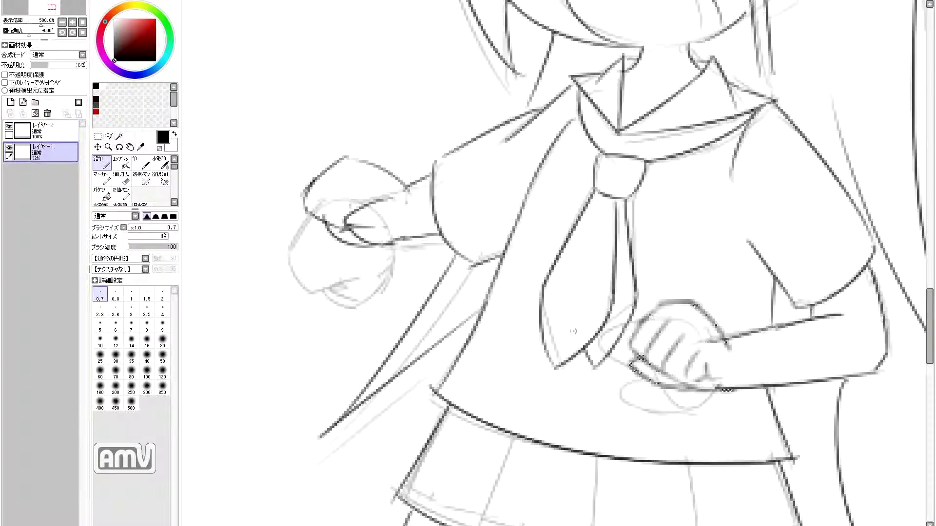
Clean up the long-haired girl's fist at her waist and draw its curled fingers and thumb.
key(e)
mouse_move(729, 344)
mouse_down()
mouse_move(651, 314)
mouse_move(637, 326)
mouse_up()
key(n)
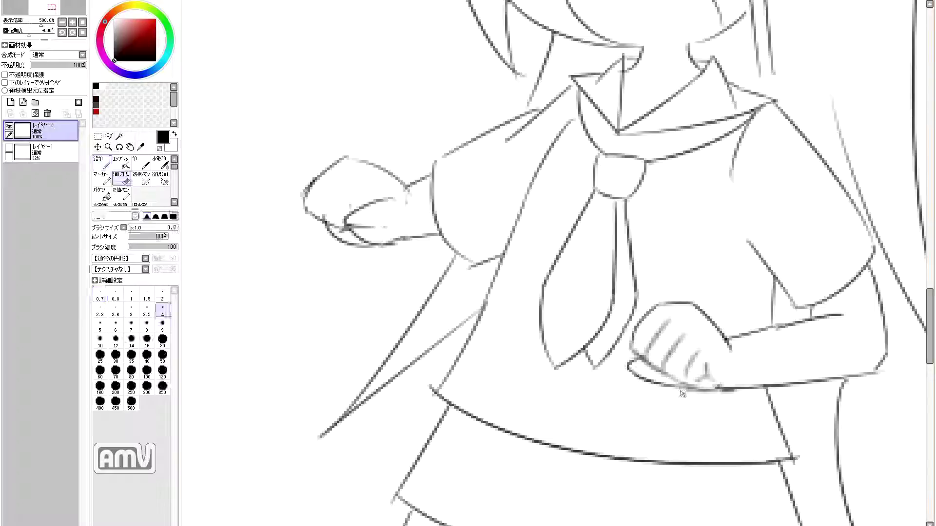
key(e)
mouse_move(697, 370)
mouse_down()
mouse_move(673, 388)
mouse_move(711, 390)
mouse_up()
key(n)
key(e)
key(n)
drag(648, 322, 658, 366)
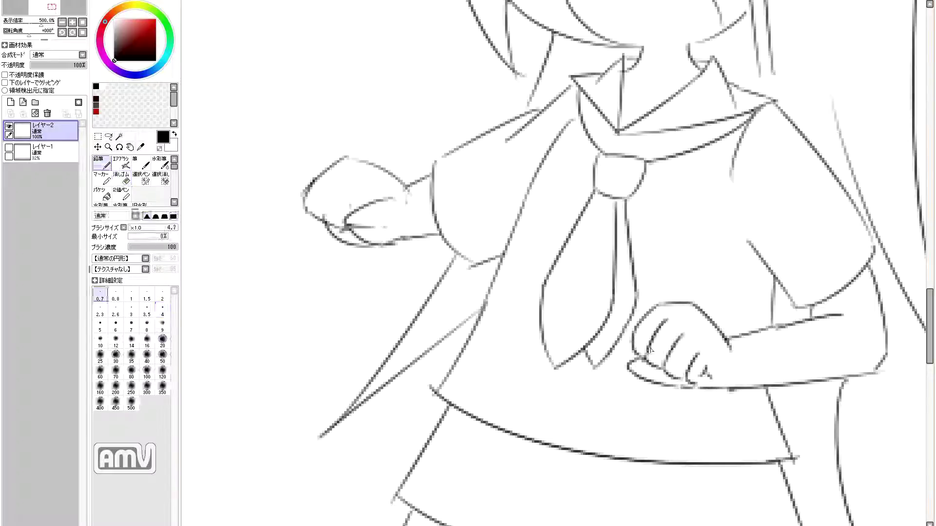
Erase the finger and palm lines inside the ghost's lowered hand and start redrawing them.
scroll(716, 347, down, 1)
scroll(723, 370, down, 5)
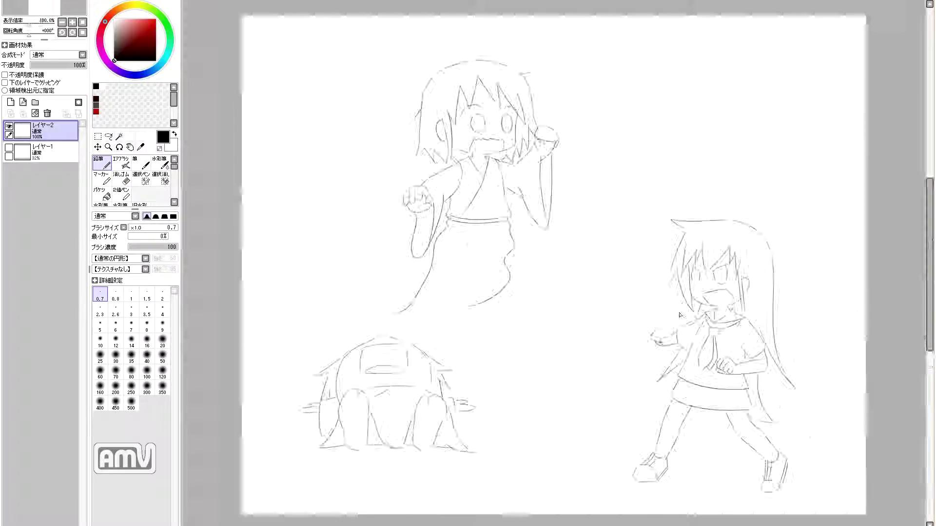
scroll(709, 389, up, 5)
scroll(777, 306, down, 5)
scroll(389, 254, up, 4)
key(e)
key(n)
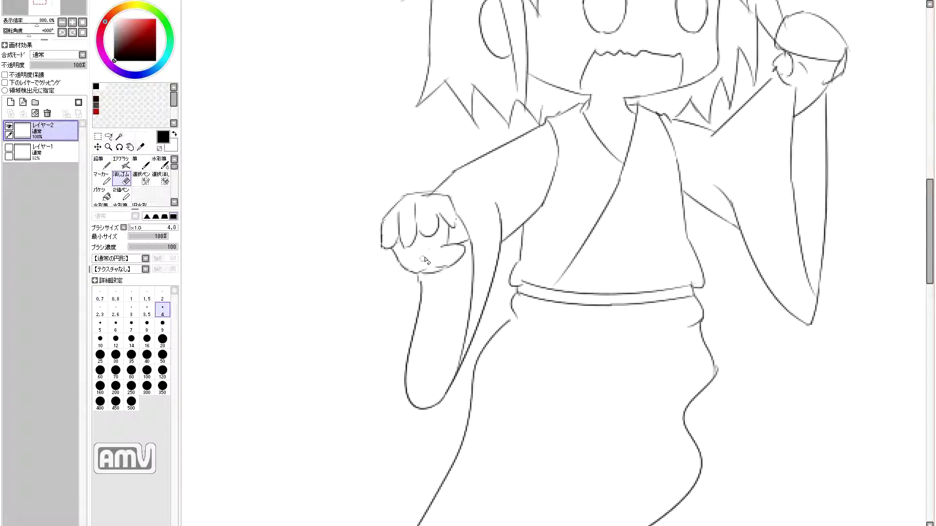
key(e)
mouse_move(408, 244)
mouse_down()
mouse_move(423, 193)
mouse_move(406, 200)
mouse_move(433, 237)
mouse_move(424, 235)
mouse_move(425, 222)
mouse_move(438, 220)
mouse_move(437, 233)
mouse_move(447, 262)
mouse_up()
key(n)
Redraw the fingers of the ghost's lowered hand as a claw with a round fingertip.
key(e)
key(n)
key(e)
key(n)
key(e)
key(n)
drag(441, 205, 463, 230)
key(e)
key(n)
Draw separate curled fingers with a round fingertip on the ghost's raised hand, erasing overlapping lines.
mouse_move(787, 46)
mouse_down()
mouse_move(595, 173)
mouse_move(626, 209)
mouse_up()
key(e)
key(n)
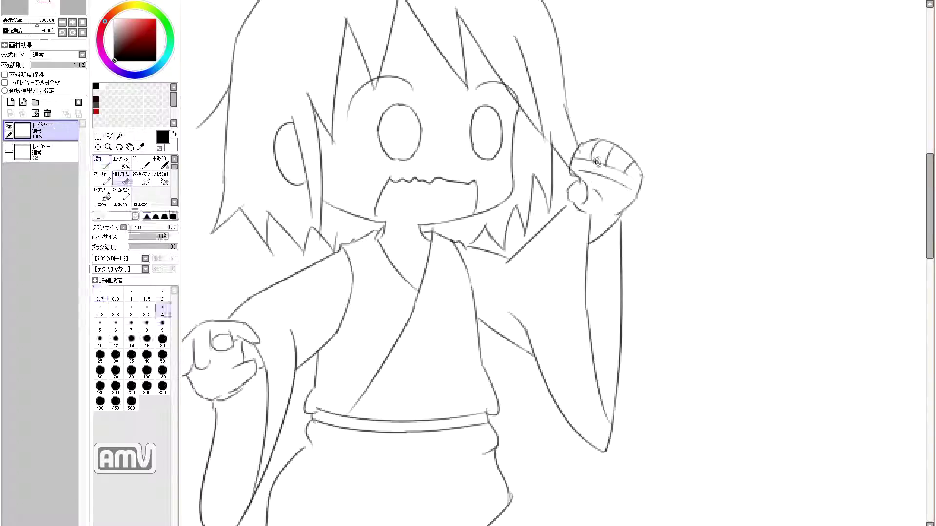
key(e)
mouse_move(566, 168)
mouse_down()
mouse_move(541, 128)
mouse_move(603, 174)
mouse_move(592, 154)
mouse_move(600, 165)
mouse_up()
key(n)
key(e)
key(n)
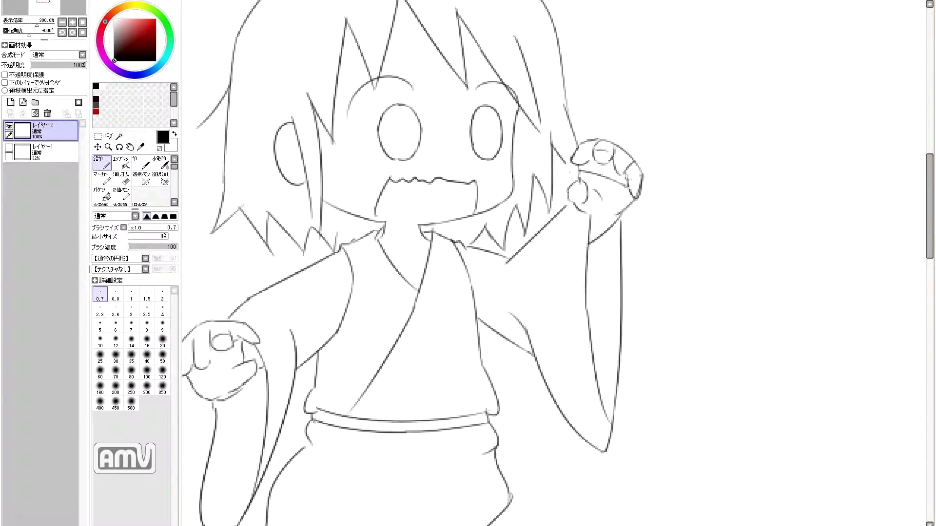
Erase the overlapping upper finger lines on the ghost's raised hand and redraw the fingers with round fingertips.
key(e)
drag(592, 144, 575, 166)
key(n)
key(Home)
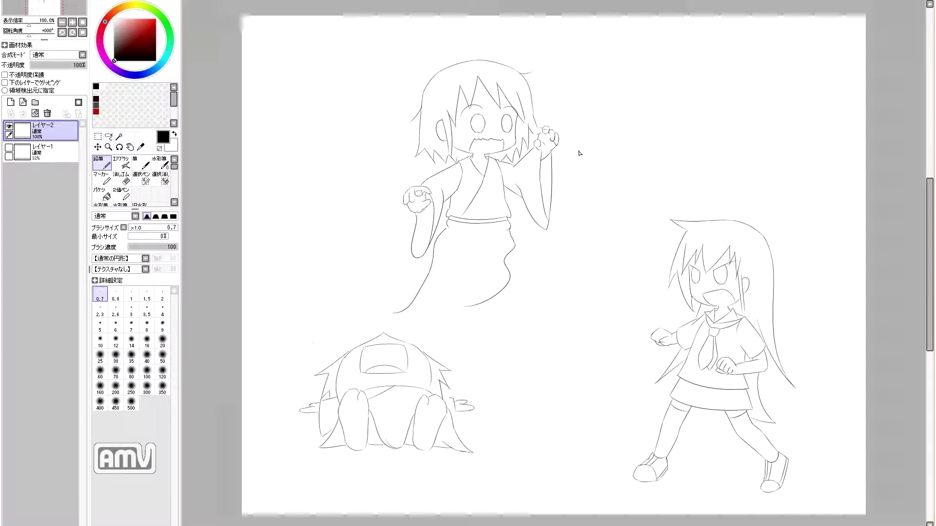
key(Home)
key(e)
drag(516, 112, 512, 137)
key(n)
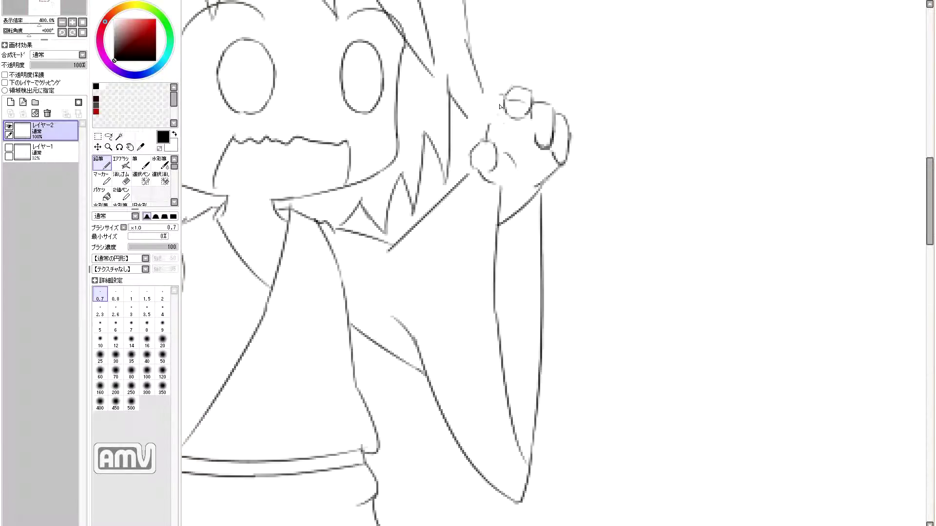
Complete the ghost's raised claw hand by adding another round fingertip and connecting the finger lines to the palm.
key(Home)
key(Home)
key(e)
key(n)
drag(532, 97, 534, 129)
key(Home)
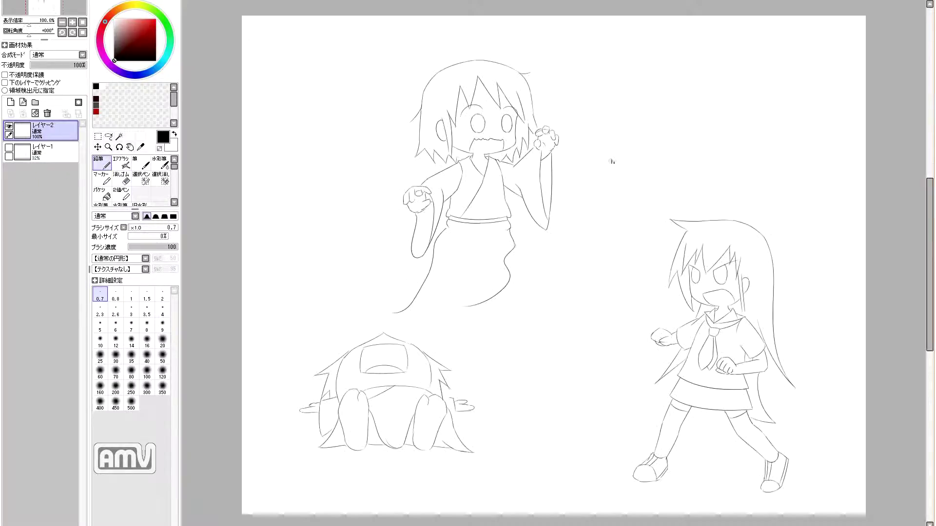
key(Home)
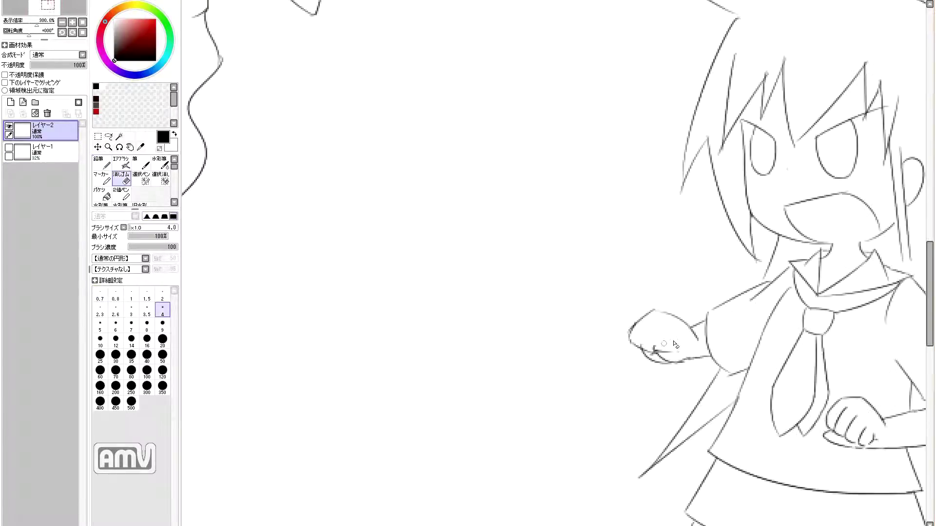
Erase the lower lines of the long-haired girl's outstretched fist and redraw its curled fingers.
mouse_move(652, 355)
mouse_down()
mouse_move(666, 374)
mouse_move(640, 362)
mouse_move(680, 367)
mouse_move(628, 327)
mouse_move(641, 352)
mouse_move(641, 332)
mouse_move(646, 359)
mouse_up()
key(e)
key(n)
key(e)
key(n)
key(e)
key(n)
scroll(632, 378, down, 3)
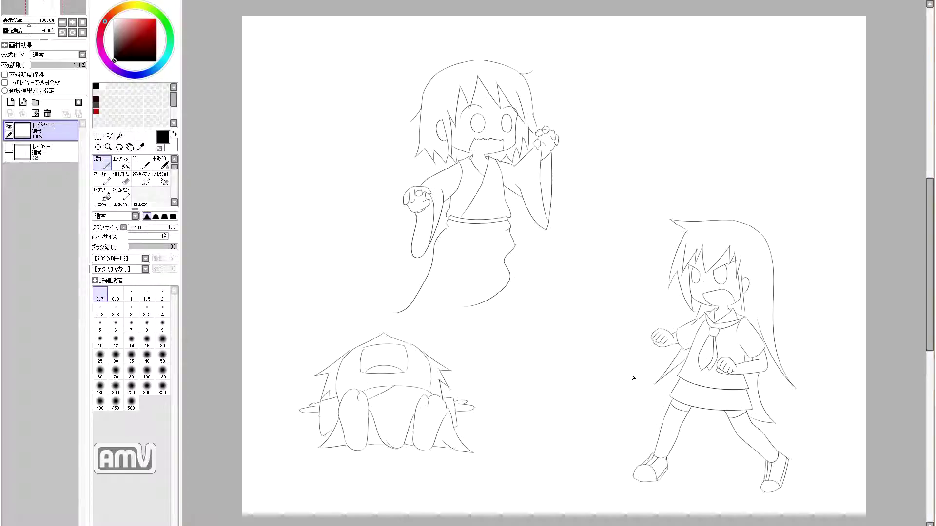
Erase the outstretched fist's finger lines and redraw the hand with a smooth back and a separate thumb below.
scroll(632, 378, up, 4)
key(e)
mouse_move(696, 369)
mouse_down()
mouse_move(687, 336)
mouse_move(675, 361)
mouse_up()
key(n)
drag(658, 269, 597, 295)
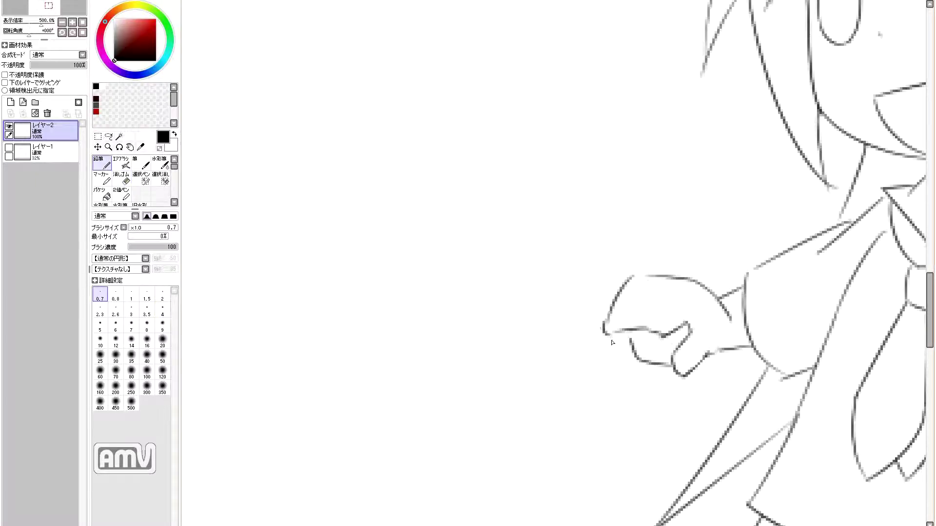
scroll(723, 357, down, 2)
drag(672, 411, 672, 347)
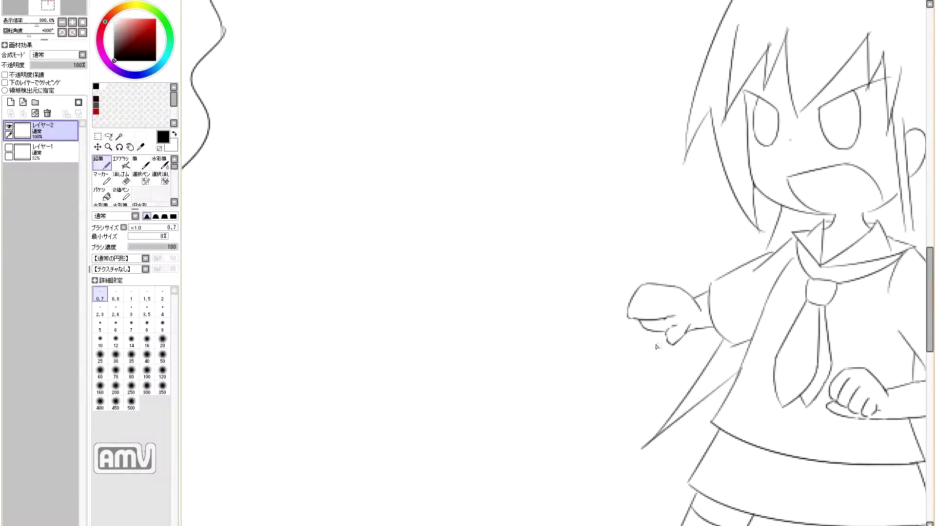
Erase the outstretched hand's outline and redraw it as a simple rounded fist shape.
scroll(689, 331, up, 2)
key(e)
drag(682, 292, 611, 307)
key(n)
drag(592, 229, 604, 298)
scroll(643, 300, down, 5)
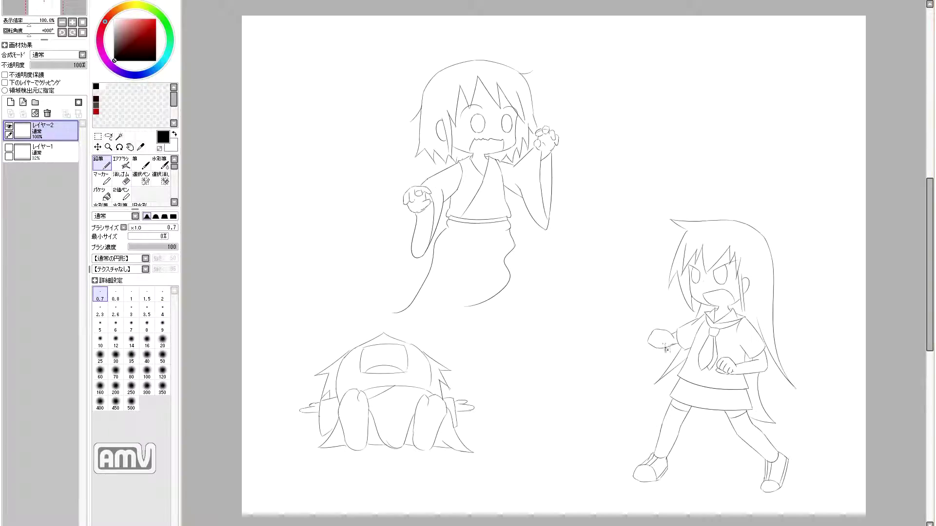
Erase part of the rounded fist's outline and draw curled finger lines on its front.
key(e)
drag(663, 337, 650, 343)
key(n)
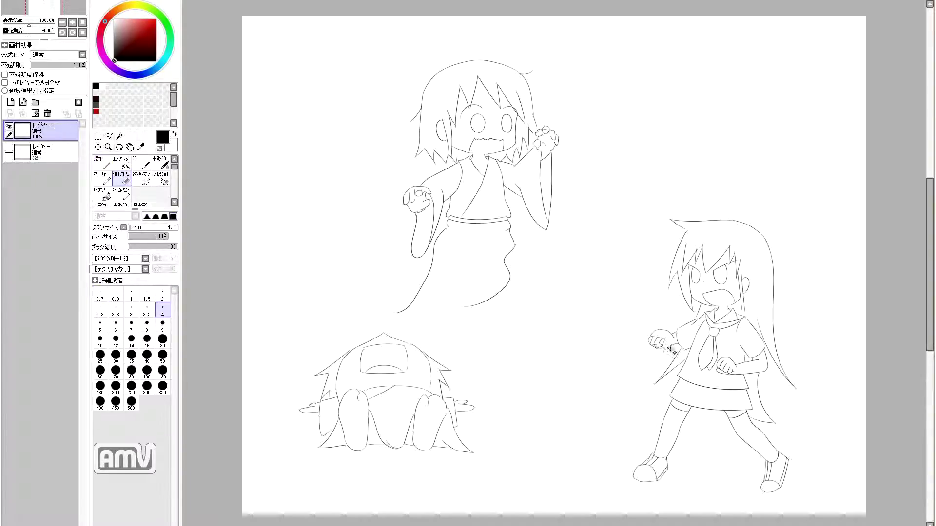
scroll(657, 355, up, 3)
scroll(653, 394, down, 3)
scroll(642, 332, up, 3)
Redraw the outstretched fist with four parallel curled fingers and a folded thumb, erasing the overlapping lines.
drag(658, 307, 607, 314)
key(e)
key(n)
drag(634, 283, 622, 290)
key(e)
key(n)
key(e)
mouse_move(619, 323)
mouse_down()
mouse_move(643, 292)
mouse_move(597, 331)
mouse_up()
key(n)
drag(609, 282, 648, 285)
drag(599, 327, 638, 336)
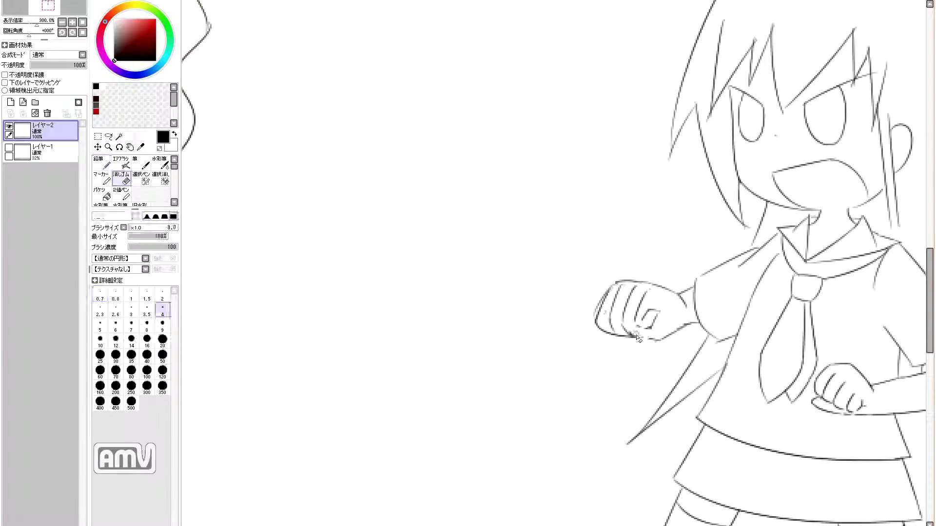
Clean up the outstretched fist's knuckle edge and refine the outline around its fingers.
scroll(629, 338, down, 5)
scroll(630, 338, up, 5)
key(e)
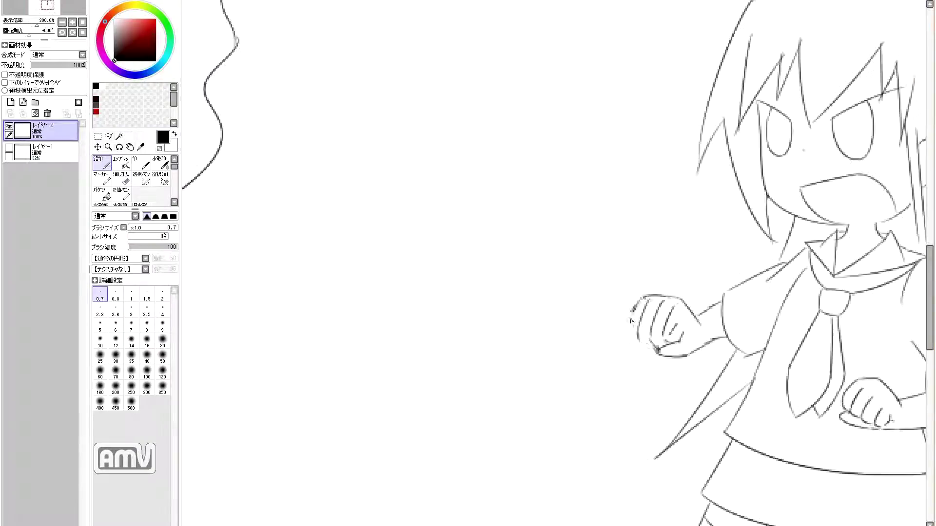
scroll(674, 321, down, 5)
scroll(674, 321, up, 4)
key(n)
key(e)
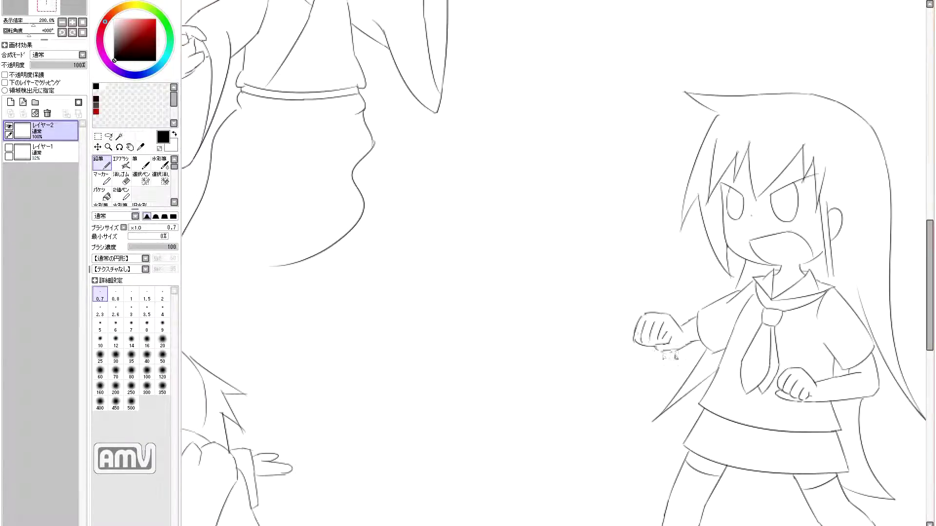
Tidy the underside of the outstretched fist and select the hand to adjust its fit on the forearm.
key(e)
mouse_move(638, 356)
mouse_down()
mouse_move(631, 363)
mouse_move(664, 351)
mouse_up()
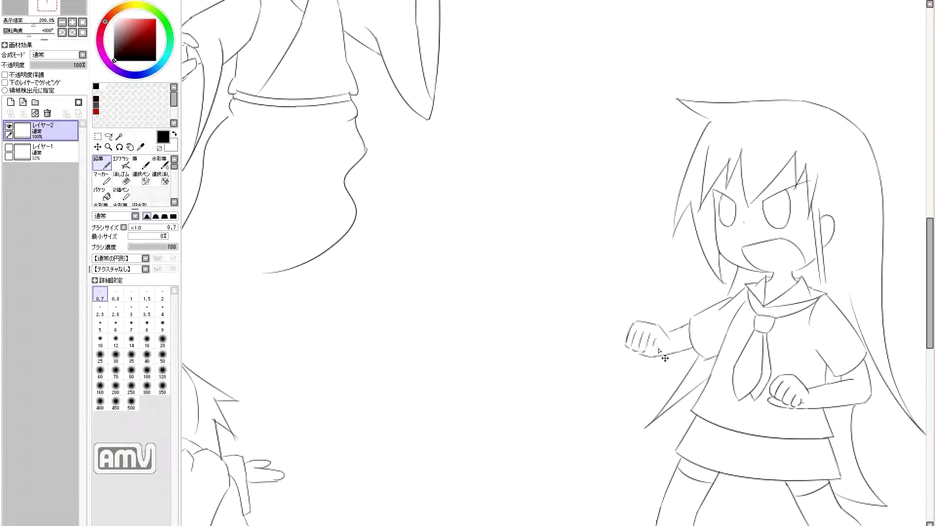
scroll(651, 351, down, 5)
scroll(664, 353, up, 5)
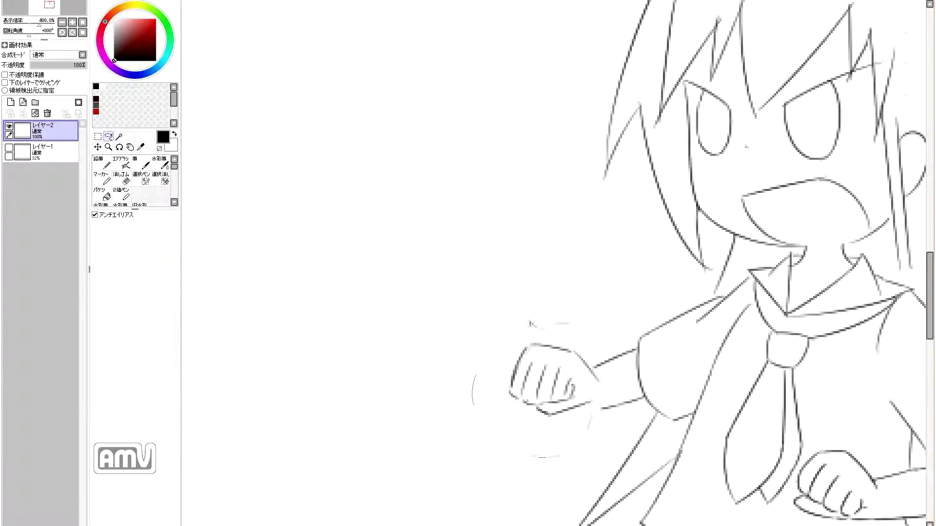
scroll(484, 311, down, 4)
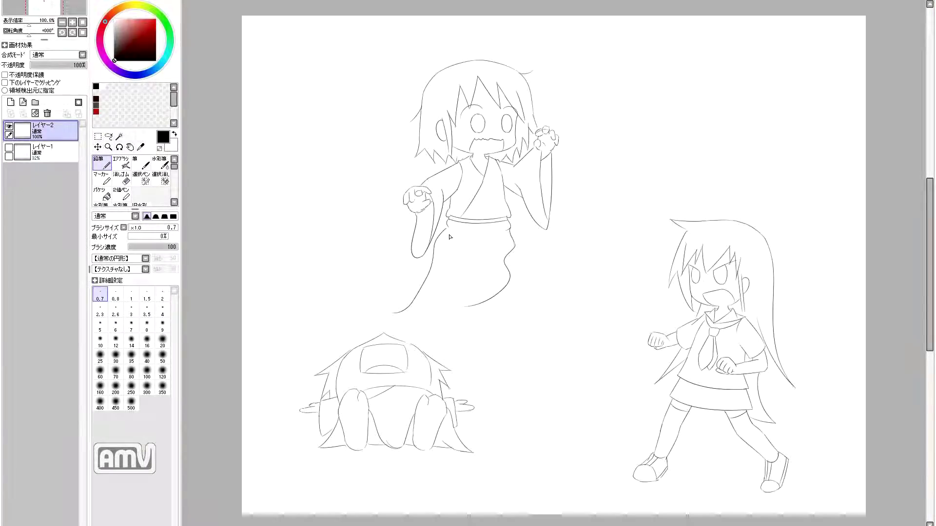
Redraw the fingers of the ghost's lowered hand as a row of separate curled fingers along the palm's upper edge.
scroll(541, 131, up, 3)
drag(512, 139, 687, 76)
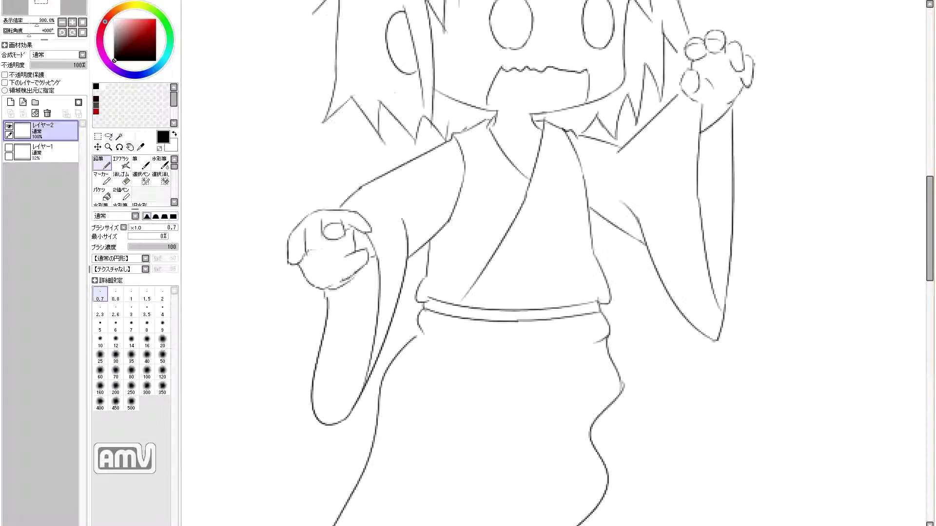
drag(349, 237, 363, 216)
scroll(346, 257, down, 4)
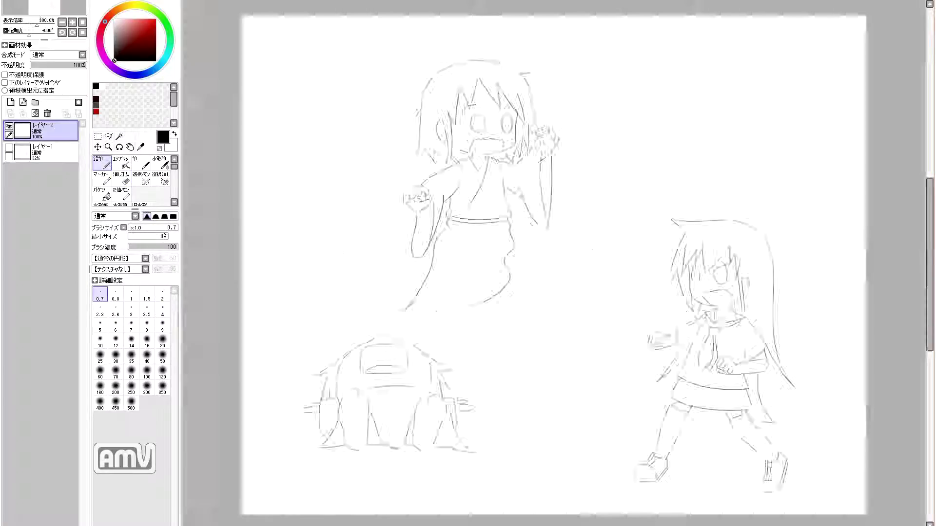
scroll(376, 196, up, 4)
scroll(406, 174, down, 4)
scroll(406, 174, up, 4)
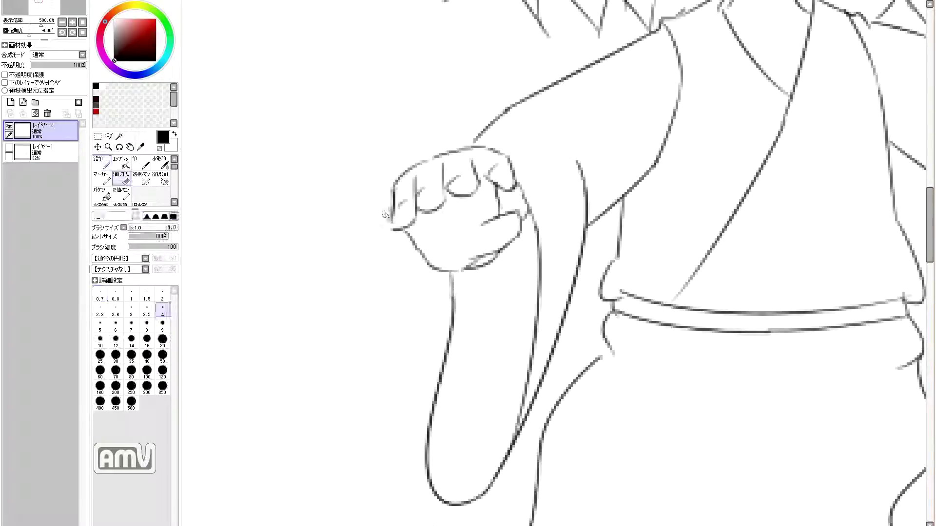
Erase stray lines around the lowered hand's outer fingers and redraw the thumb across its palm.
scroll(406, 174, down, 1)
key(e)
mouse_move(394, 207)
mouse_down()
mouse_move(414, 225)
mouse_move(436, 217)
mouse_up()
key(n)
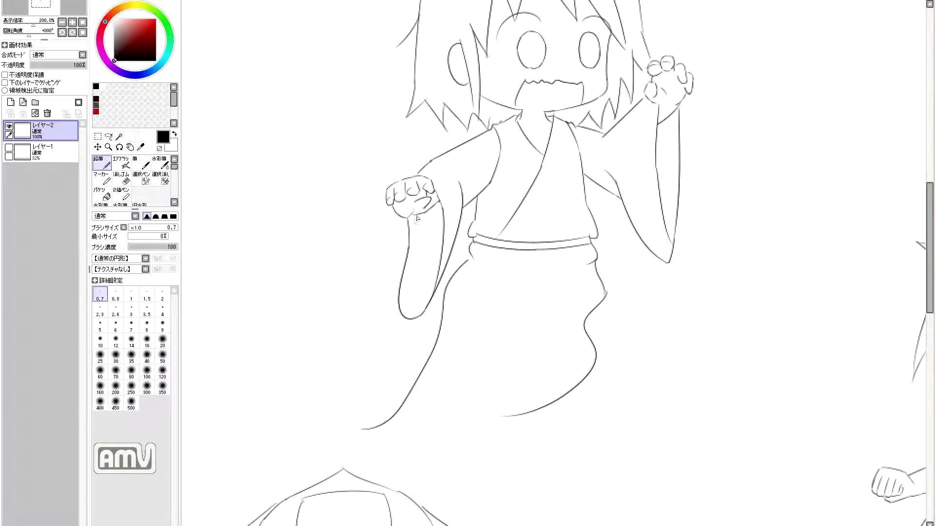
Refine the ghost's lowered wrist and redraw the upper arm line between the shoulder and the hand.
scroll(432, 207, down, 4)
scroll(433, 207, up, 5)
scroll(440, 167, down, 5)
scroll(440, 167, up, 4)
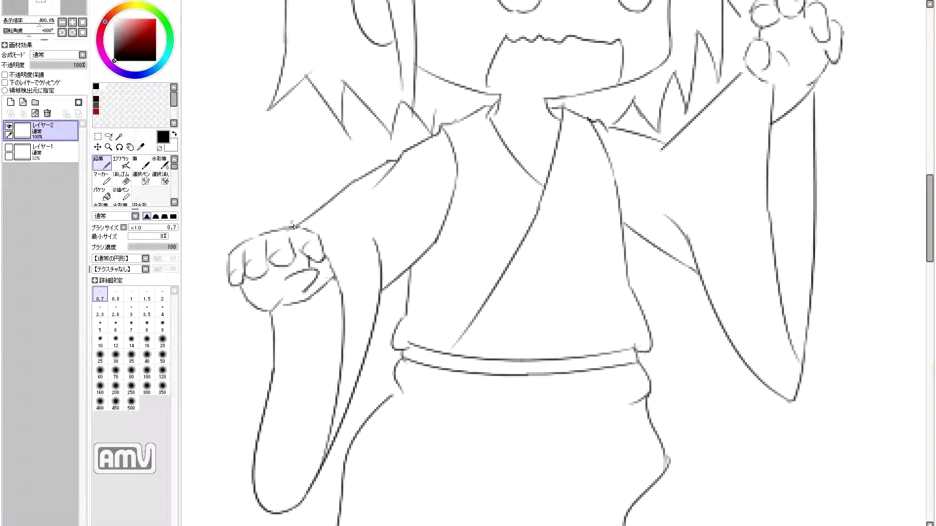
scroll(515, 190, down, 2)
key(n)
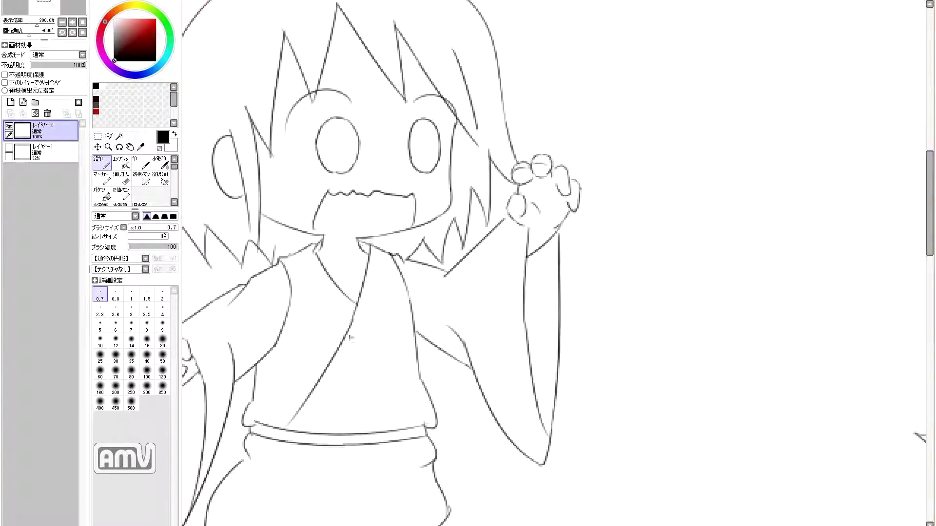
scroll(303, 242, down, 4)
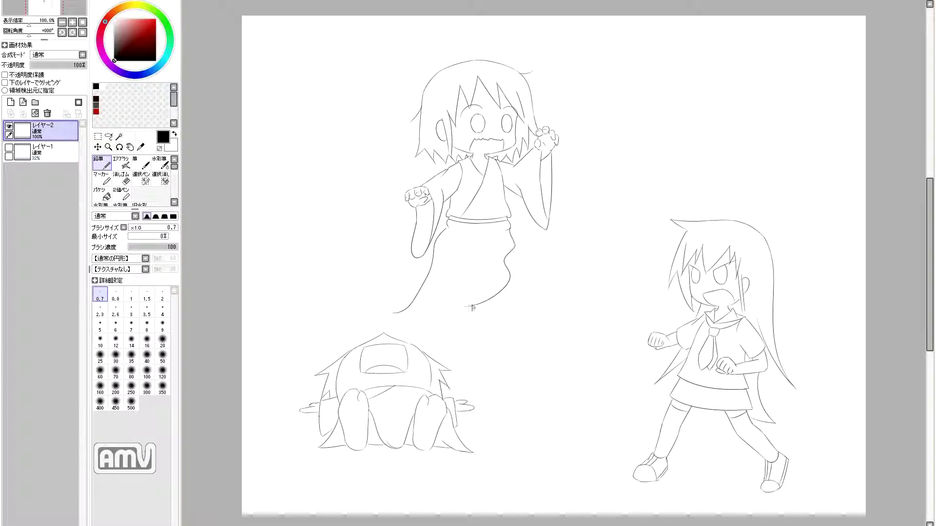
Clean up the long-haired girl's skirt hem and redraw it where it meets the thighs.
scroll(715, 498, up, 2)
key(e)
drag(683, 317, 736, 321)
key(n)
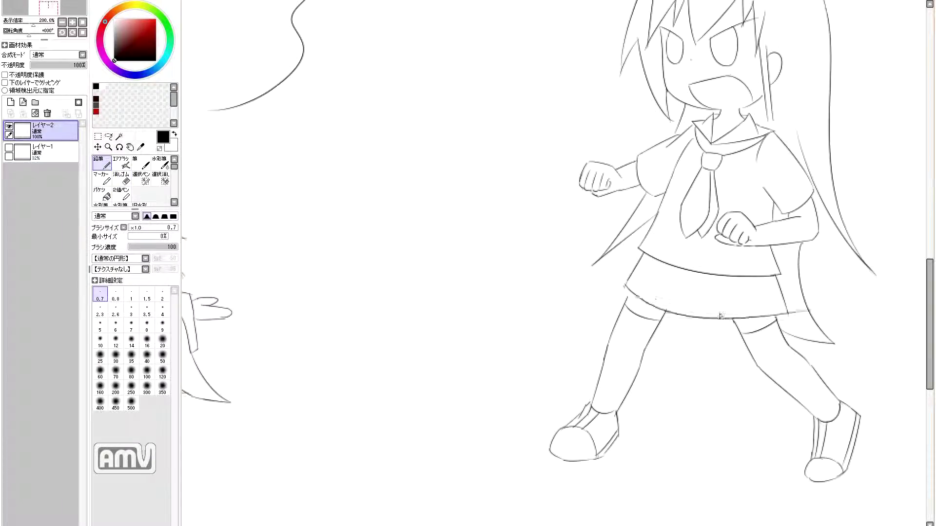
key(e)
scroll(631, 293, down, 2)
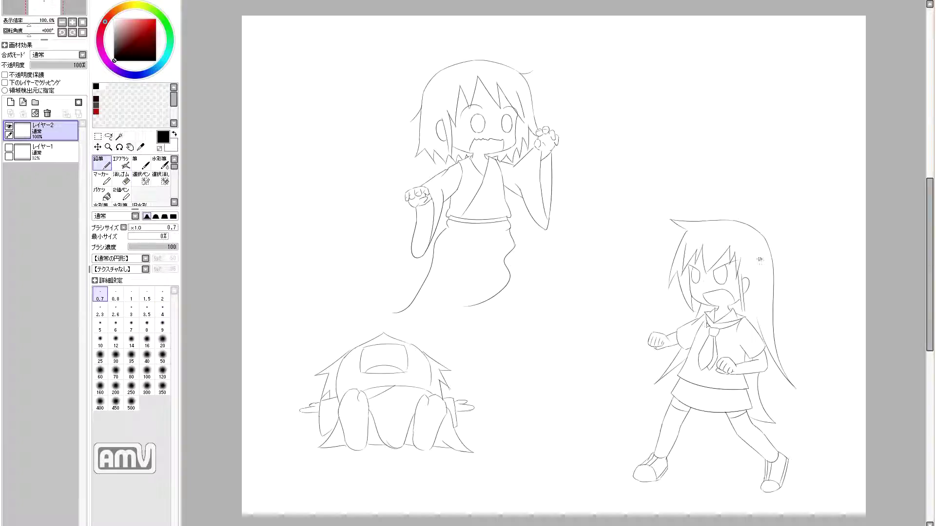
Close the remaining gaps in the long-haired girl's hair and clothing outlines.
scroll(752, 353, up, 4)
scroll(695, 474, down, 4)
scroll(593, 461, up, 4)
key(n)
scroll(618, 372, down, 4)
scroll(622, 397, up, 3)
scroll(622, 397, down, 3)
scroll(622, 397, up, 3)
Delete the toe cap of the long-haired girl's rear shoe and redraw it wider.
drag(623, 397, 509, 325)
key(Delete)
scroll(508, 325, down, 4)
scroll(508, 334, up, 3)
key(e)
key(n)
scroll(692, 215, up, 1)
scroll(692, 215, down, 3)
Fill the long-haired girl's hair, sailor collar, tie, skirt and stockings with black.
key(e)
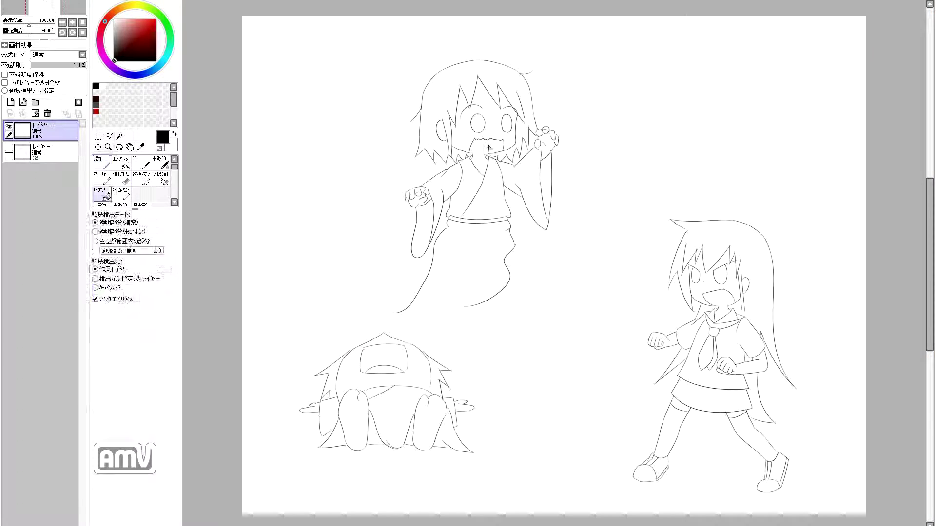
key(n)
scroll(691, 215, up, 3)
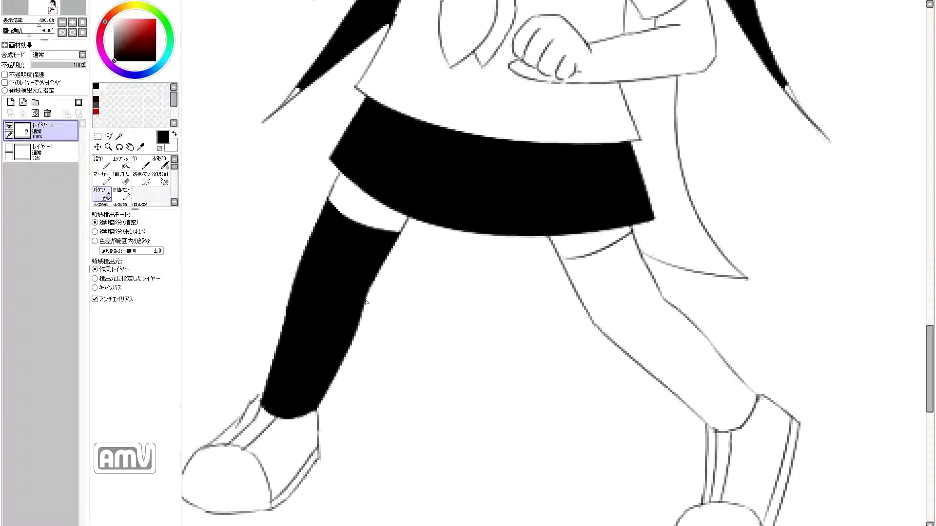
scroll(555, 263, down, 3)
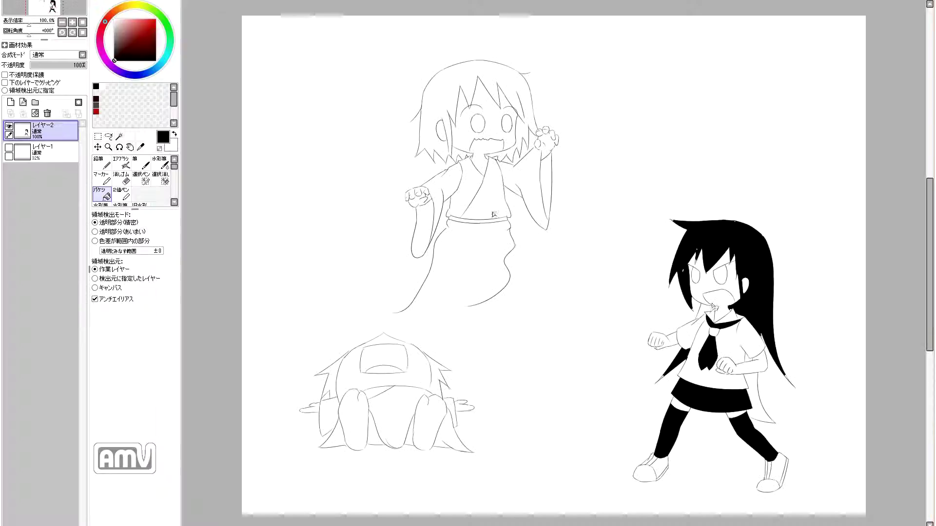
Touch up missed spots in the black hair, fill its thin tips and erase rough edges around it.
scroll(710, 250, up, 4)
key(e)
scroll(525, 225, up, 5)
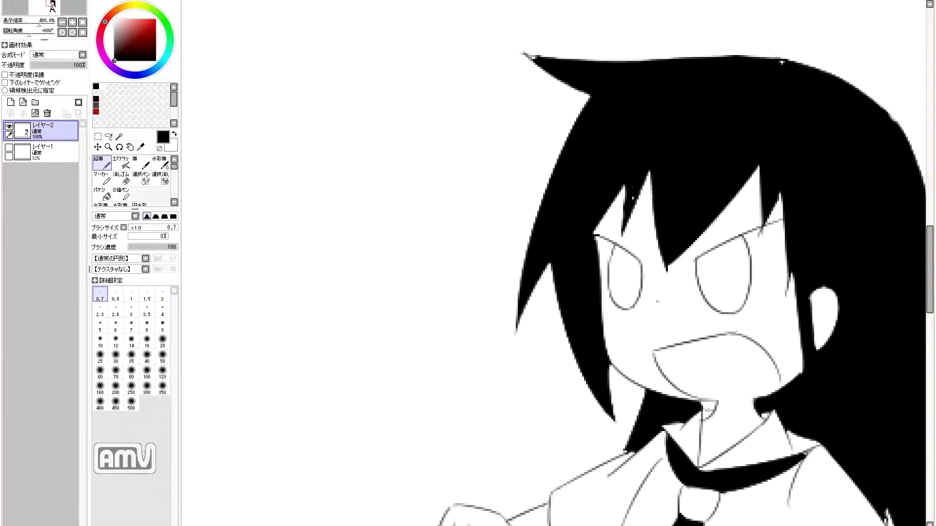
key(n)
scroll(634, 234, down, 3)
scroll(539, 265, down, 4)
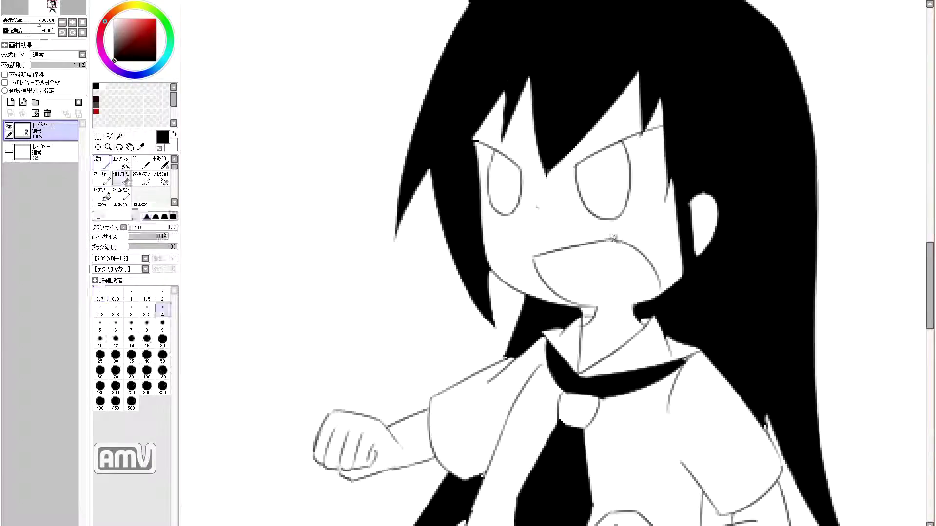
scroll(515, 288, down, 4)
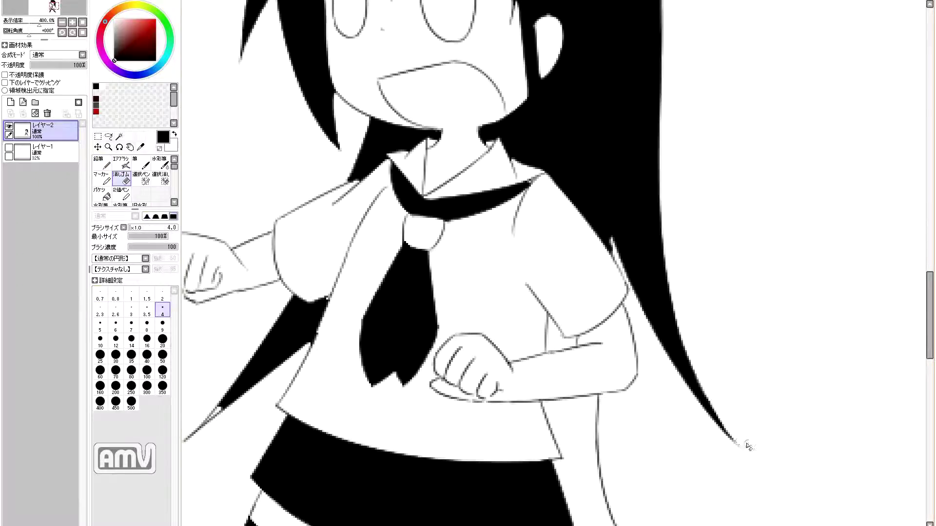
scroll(514, 288, down, 5)
scroll(514, 288, down, 3)
Fill the front shoe's side panels black and add laces and a white line separating it from the stocking.
click(103, 194)
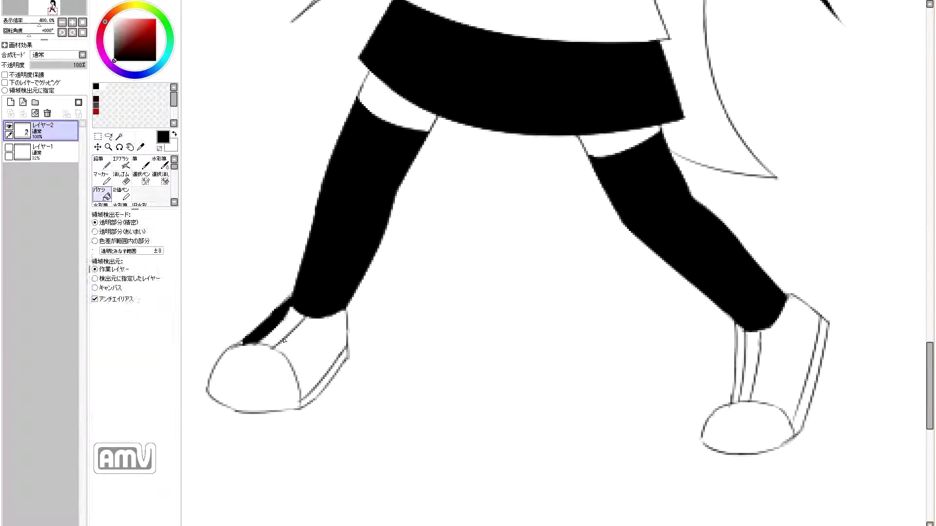
click(278, 332)
key(n)
key(x)
scroll(596, 486, up, 1)
scroll(596, 486, down, 2)
key(ctrl+z)
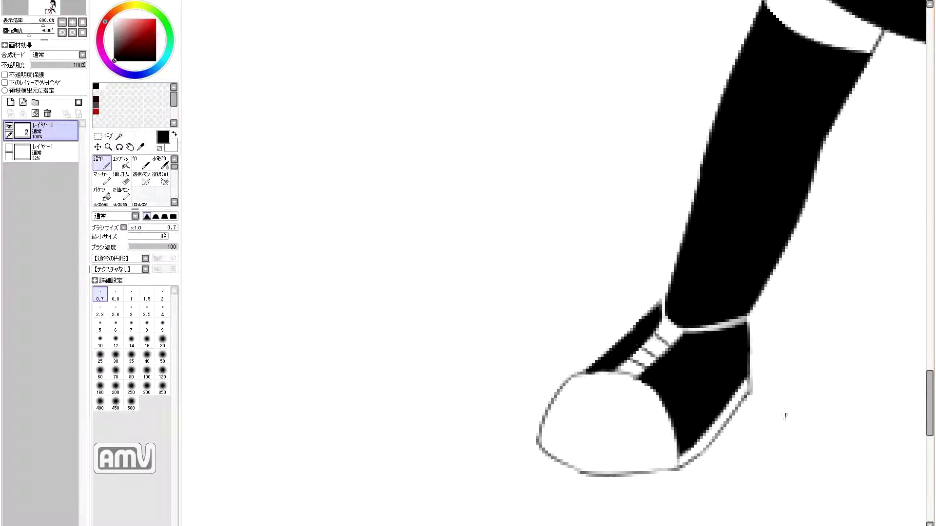
Fill the rear shoe's side panels black and refine its lace strip and the white line at the ankle.
scroll(595, 486, left, 5)
click(103, 195)
click(620, 321)
key(n)
mouse_move(619, 322)
mouse_down()
mouse_move(580, 336)
mouse_move(562, 441)
mouse_up()
key(x)
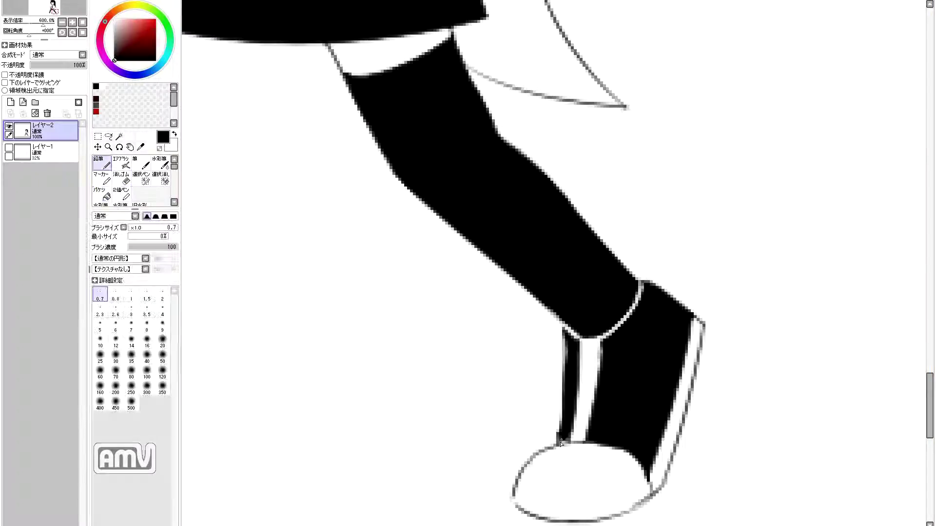
scroll(581, 419, down, 5)
scroll(613, 225, up, 4)
scroll(614, 225, down, 4)
Fill both of the long-haired girl's eyes black, tidy their edges and switch the drawing colour to white.
click(103, 195)
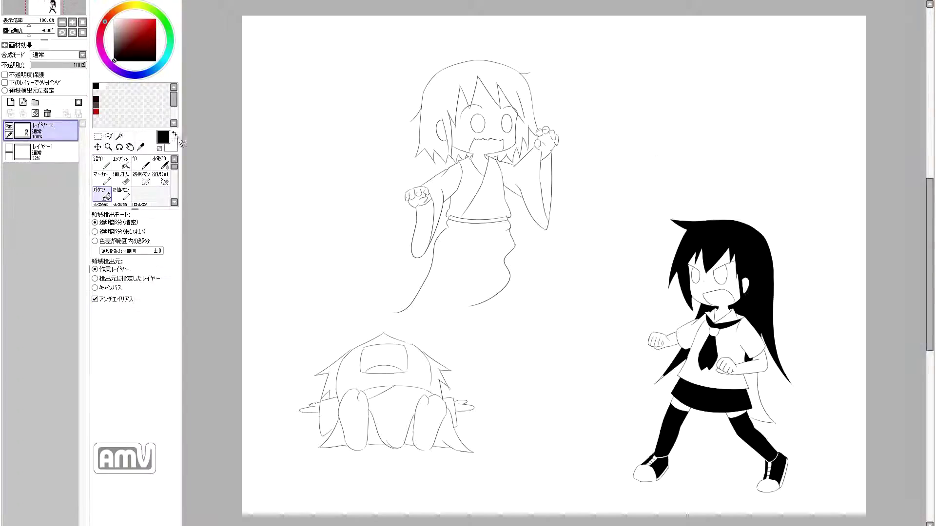
scroll(682, 273, up, 4)
click(656, 273)
click(733, 275)
key(n)
scroll(733, 275, down, 4)
scroll(710, 271, up, 4)
key(x)
scroll(442, 35, down, 4)
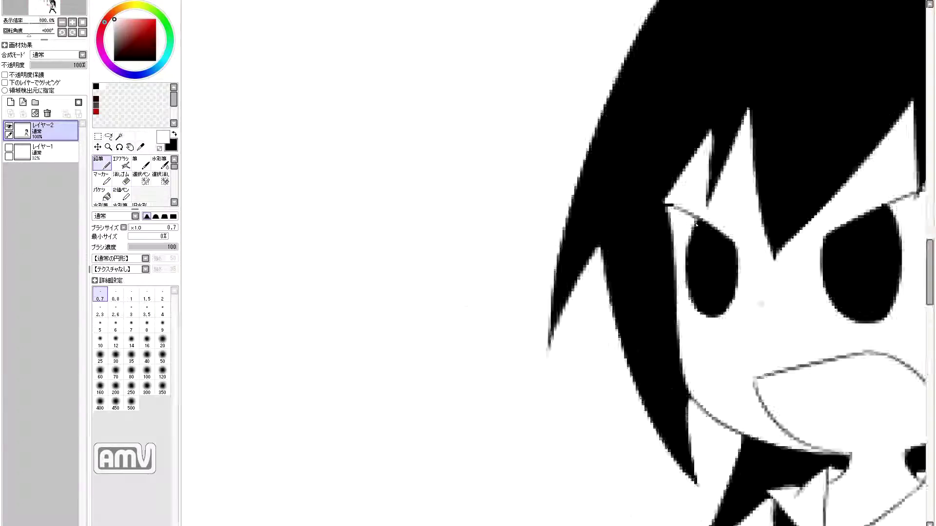
Draw thin white fold lines on the long-haired girl's black scarf and a white line separating the two tie tails.
scroll(721, 341, up, 4)
scroll(737, 290, down, 4)
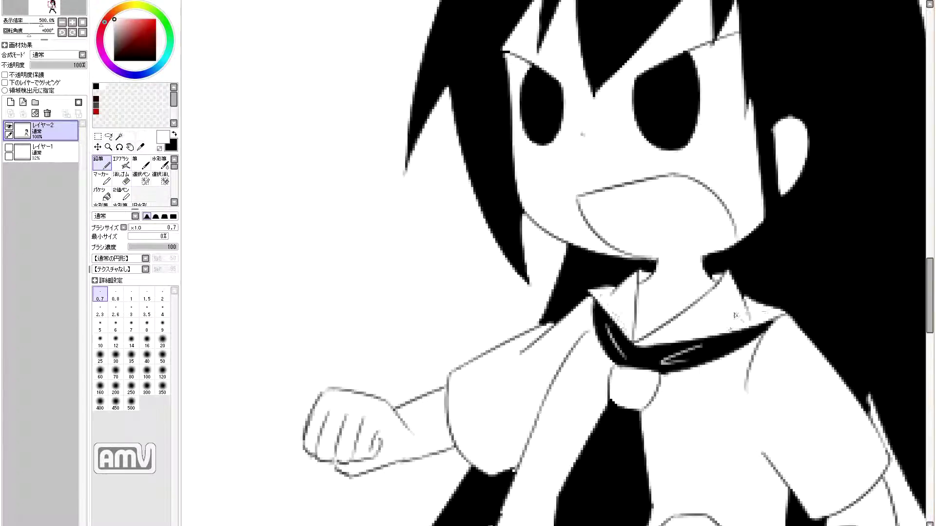
scroll(738, 290, up, 4)
scroll(721, 292, down, 4)
scroll(722, 293, up, 5)
drag(727, 166, 720, 288)
scroll(721, 289, down, 4)
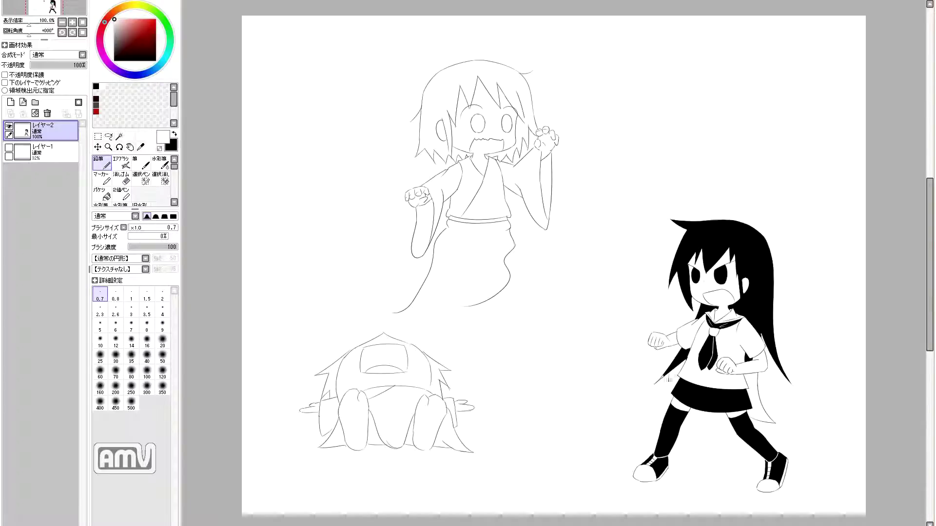
Touch up the schoolgirl's rear hair tip by her bent arm and fill the ghost's short hair black.
scroll(721, 288, up, 3)
scroll(682, 290, down, 3)
scroll(659, 292, up, 5)
scroll(659, 292, down, 4)
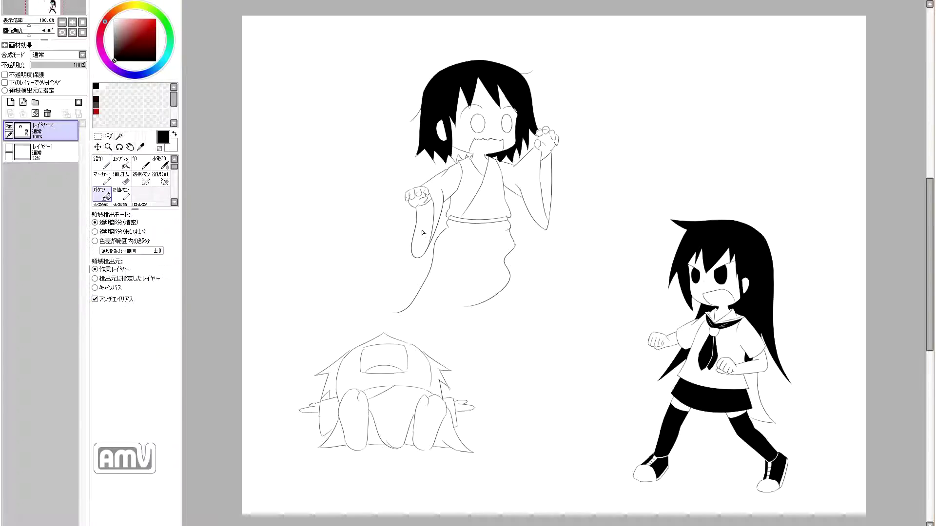
Fill the insides of both of the ghost's hanging sleeves black and clean up their edges.
scroll(469, 147, up, 2)
key(x)
scroll(470, 147, up, 2)
scroll(818, 262, down, 1)
key(e)
key(n)
scroll(818, 261, up, 1)
key(e)
key(n)
scroll(504, 165, down, 1)
scroll(376, 342, up, 1)
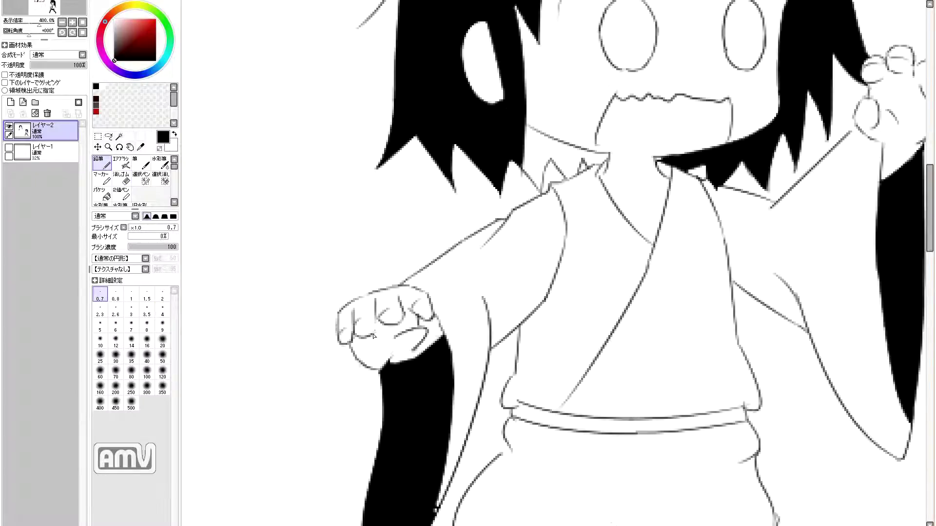
Fill the missed gaps in the ghost's jagged hair tips around the neck and collar with black.
scroll(385, 315, down, 4)
scroll(498, 168, up, 5)
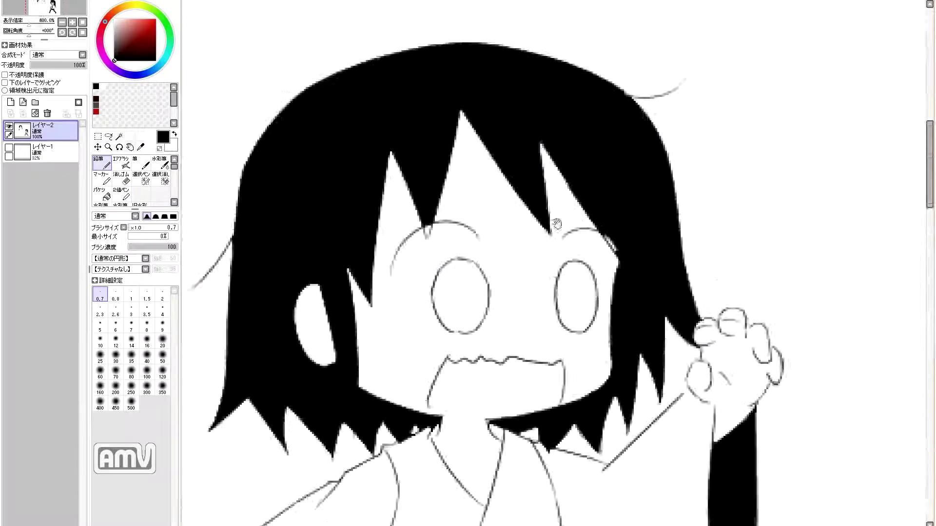
scroll(520, 278, down, 2)
scroll(520, 277, down, 3)
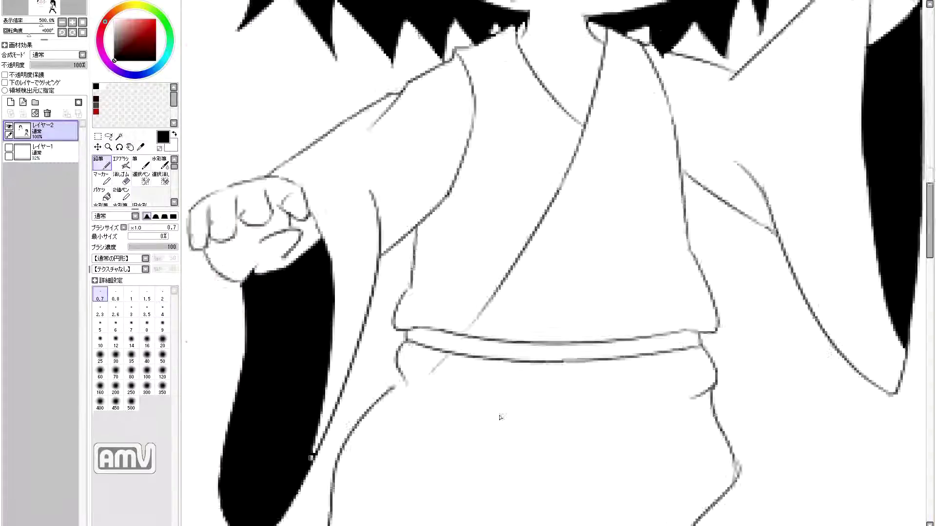
scroll(532, 206, down, 2)
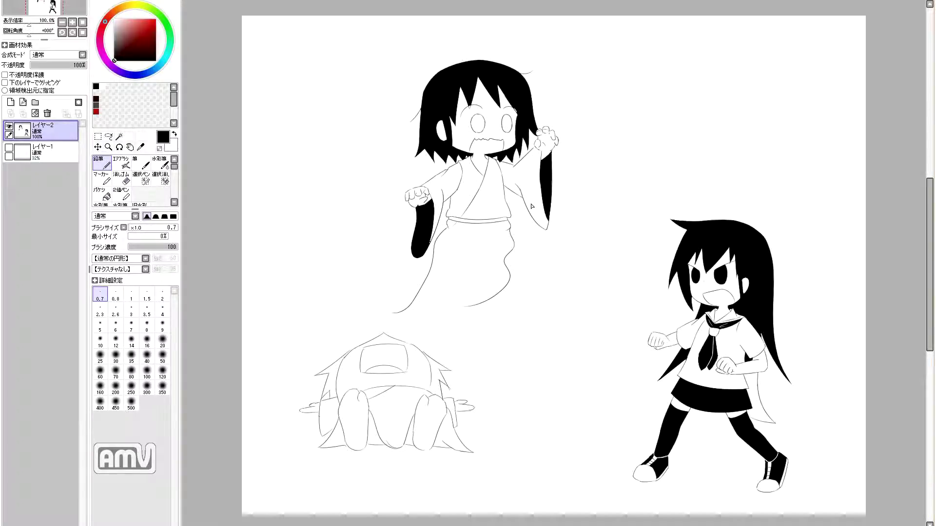
Erase the stray line ends where the ghost's sleeve meets the side of the robe.
scroll(407, 205, up, 4)
key(e)
scroll(205, 325, down, 1)
scroll(394, 217, up, 1)
scroll(395, 217, down, 4)
key(n)
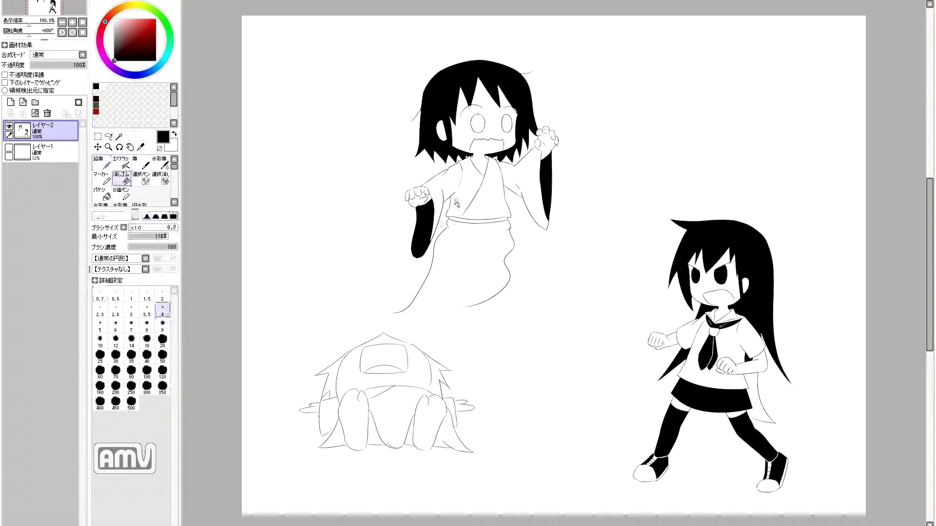
Extend the ghost's trailing tail down to the fallen figure's head and clean up the overlapping line ends there.
scroll(456, 323, up, 3)
key(e)
key(n)
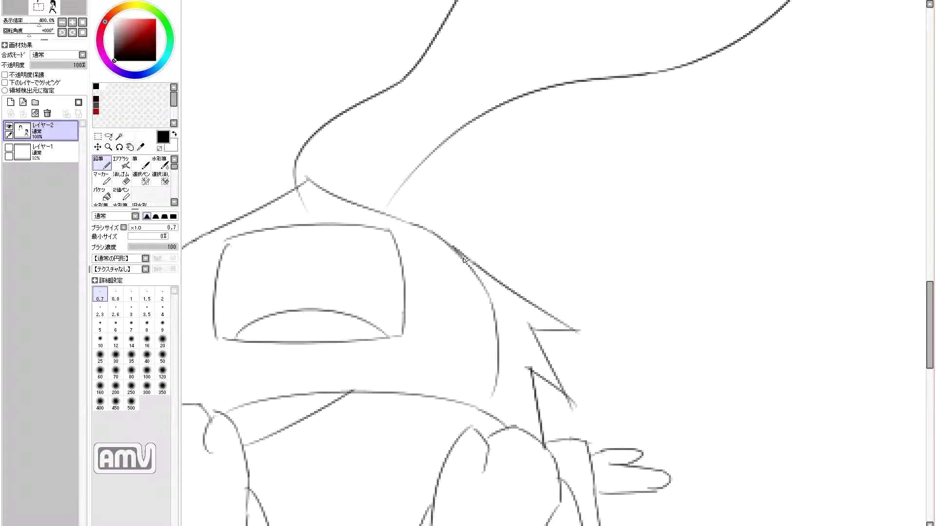
scroll(446, 374, down, 3)
scroll(447, 375, up, 3)
key(e)
drag(446, 376, 891, 320)
key(e)
key(n)
scroll(560, 292, down, 3)
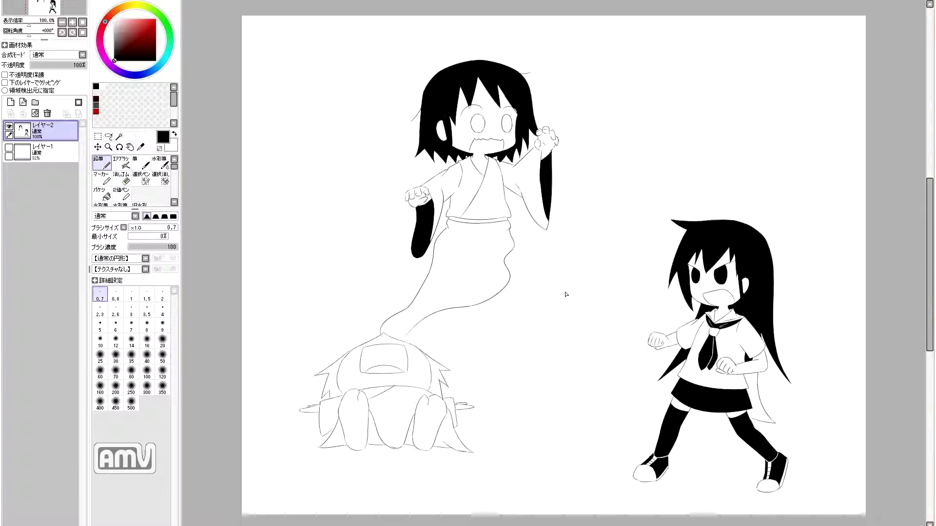
Fill the long-haired girl's lower rear hair behind the skirt with black.
scroll(718, 247, up, 5)
scroll(708, 247, down, 5)
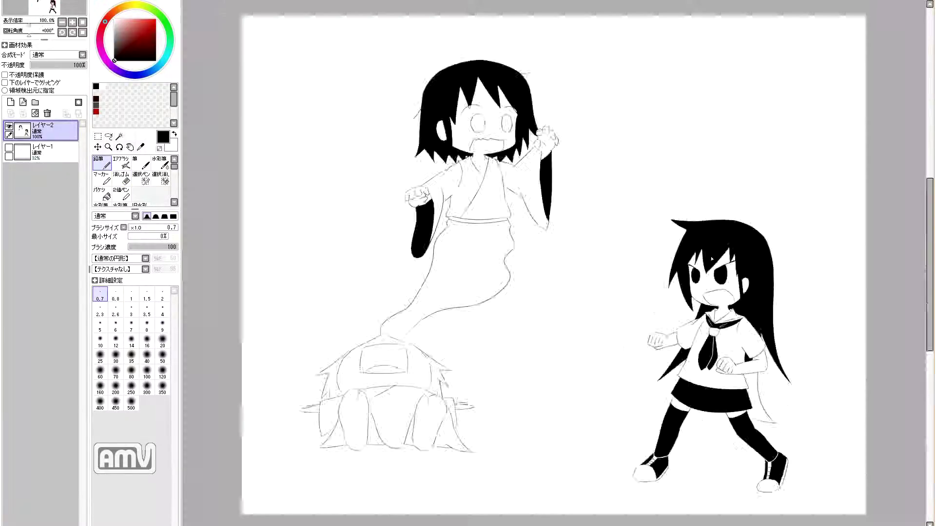
scroll(472, 156, up, 7)
scroll(471, 156, down, 7)
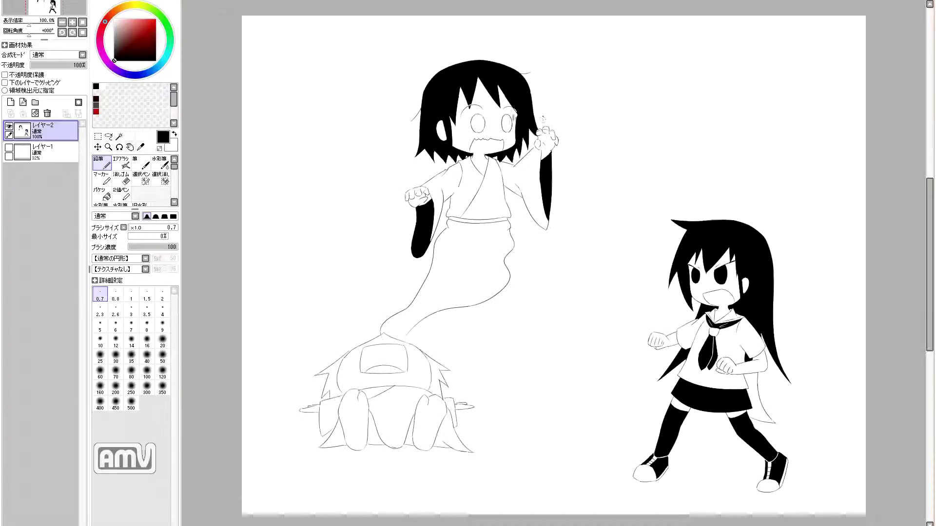
scroll(749, 375, up, 4)
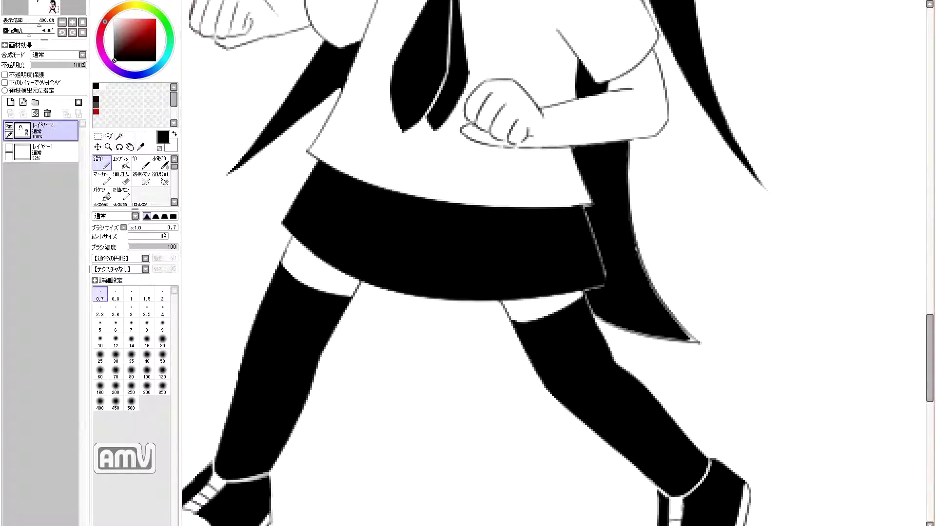
Add trim lines to the sailor collar and short crease lines above the long-haired girl's eyes.
scroll(682, 321, up, 2)
scroll(738, 332, down, 1)
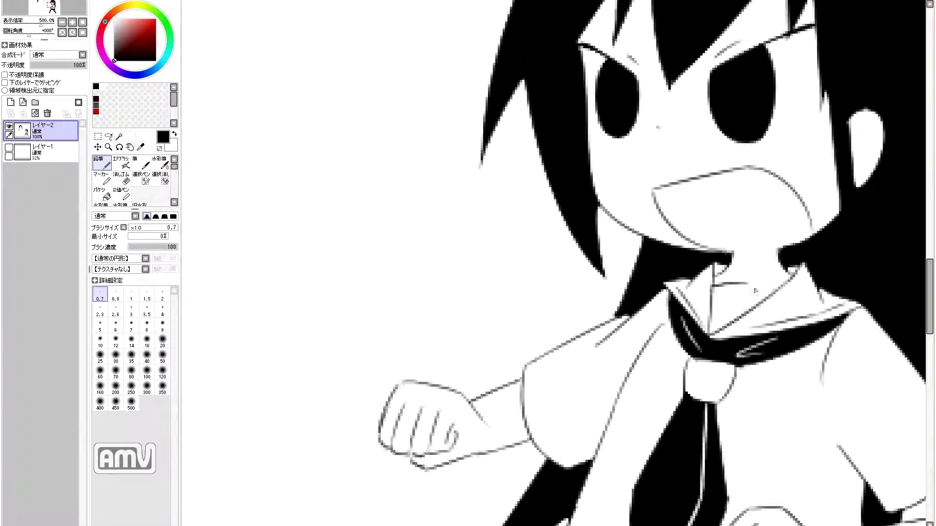
scroll(739, 289, down, 6)
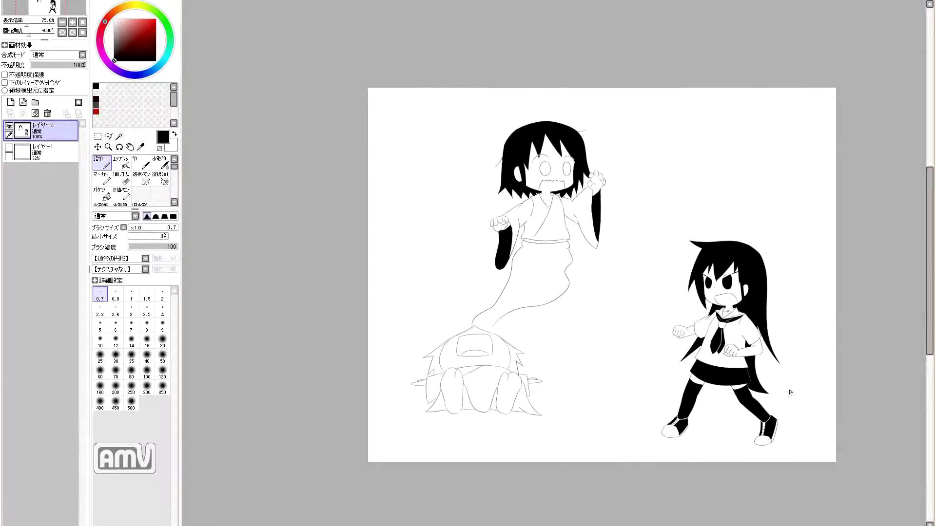
Divide the black skirt into pleats with white lines, notch its hem and add crease lines to the shirt.
scroll(725, 341, up, 2)
scroll(719, 397, up, 4)
key(x)
key(bracketleft)
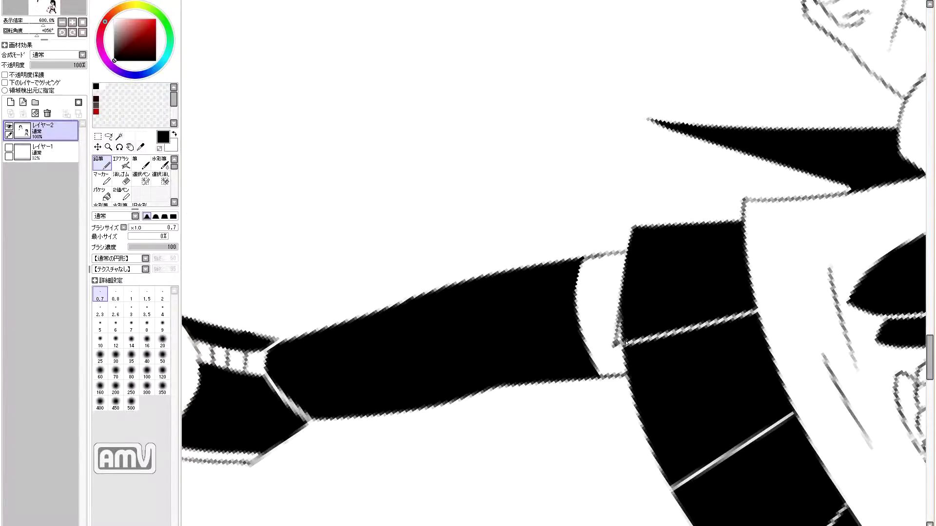
drag(662, 372, 726, 140)
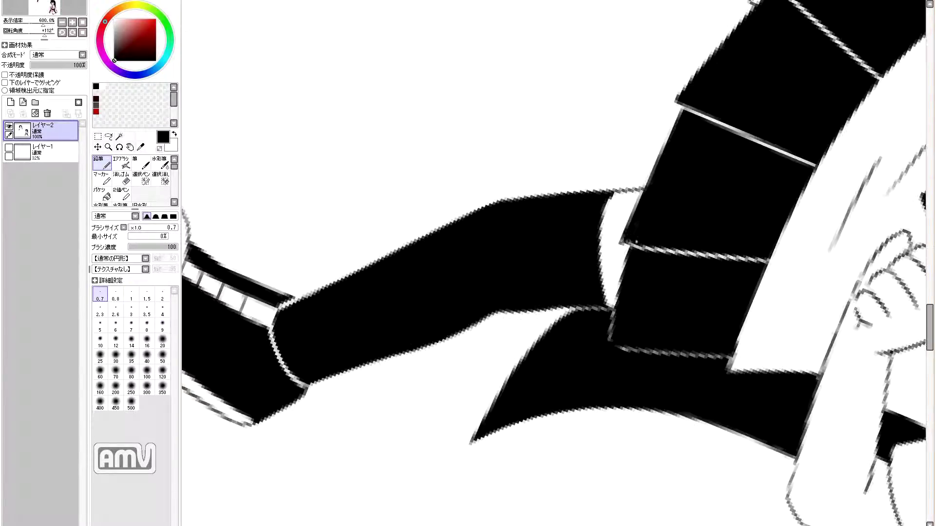
key(Home)
key(x)
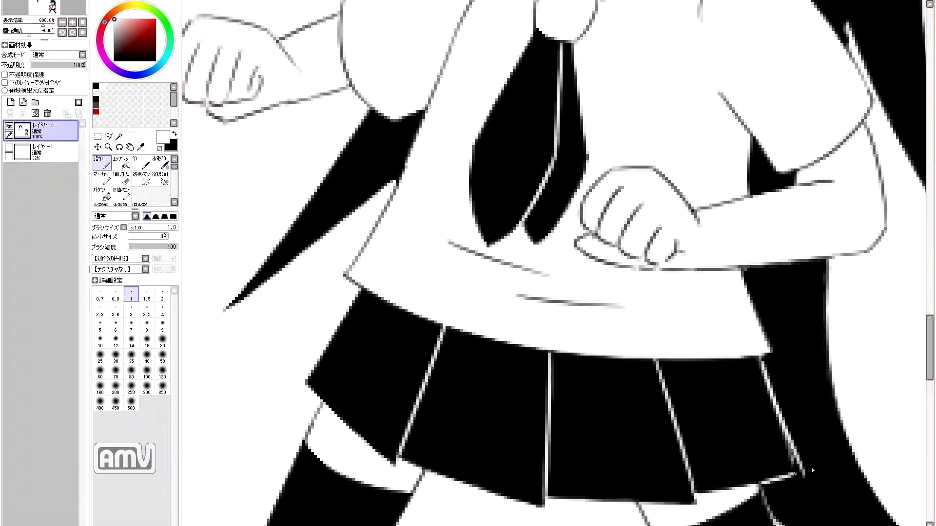
Touch up the skirt's edges, thicken the schoolgirl's brow lines and draw the inner neckline below her neck.
key(x)
scroll(799, 489, down, 6)
key(x)
key(bracketleft)
scroll(799, 490, up, 2)
scroll(799, 490, down, 2)
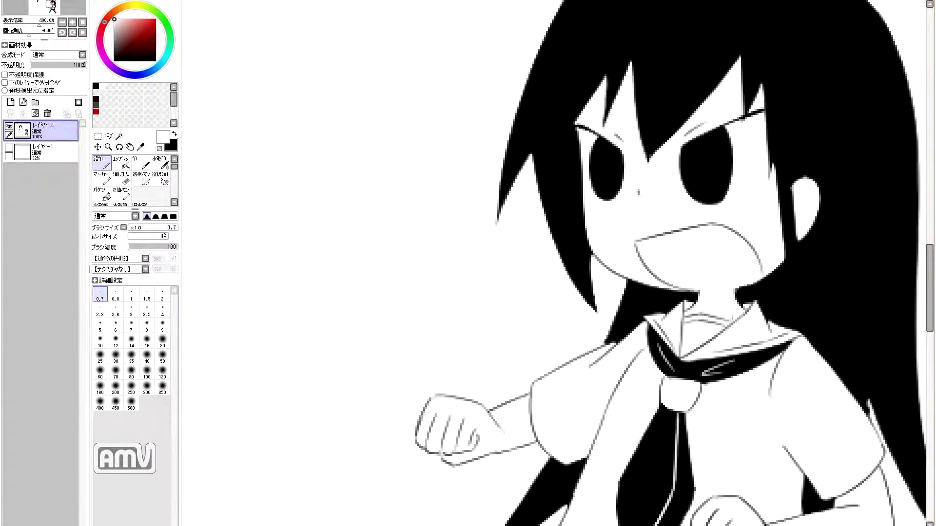
Overlap a second ghost face on a new layer, draw motion marks around the head and merge the layers.
key(x)
scroll(721, 302, up, 2)
scroll(721, 303, down, 2)
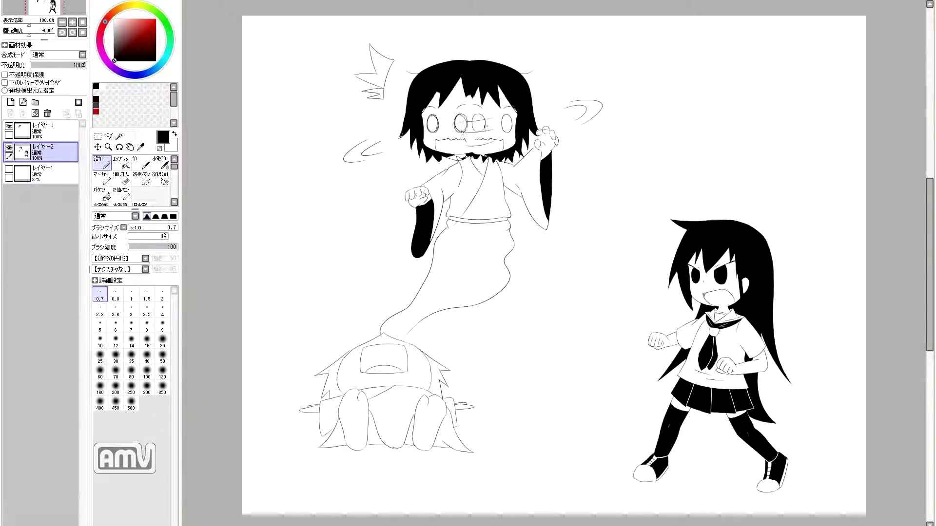
scroll(477, 151, up, 3)
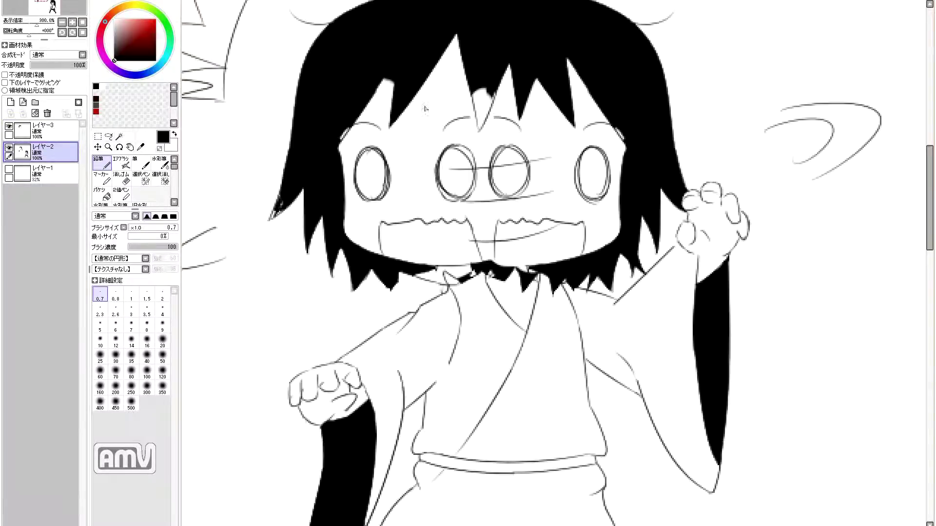
key(ctrl+e)
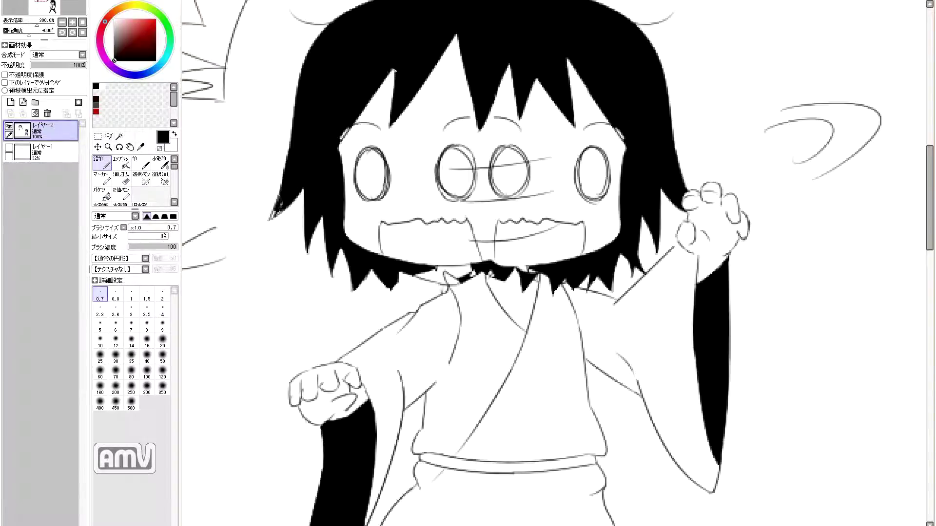
Reshape and fill the doubled ghost head's lower hair tips in black and tidy the collar and shoulder lines.
scroll(396, 72, down, 3)
scroll(424, 88, up, 4)
key(e)
key(n)
drag(434, 371, 446, 383)
drag(454, 337, 526, 342)
key(e)
drag(602, 339, 605, 363)
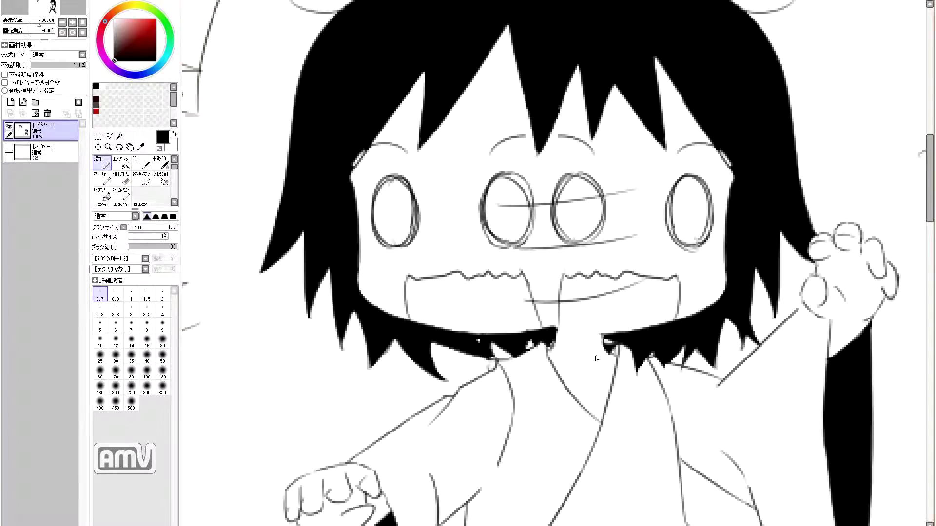
scroll(605, 363, up, 1)
key(n)
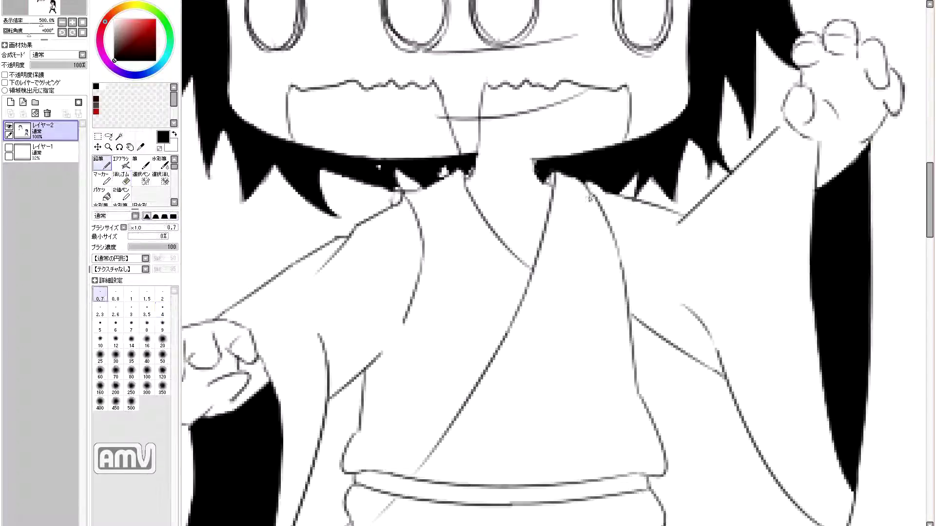
scroll(533, 221, down, 4)
scroll(533, 221, up, 4)
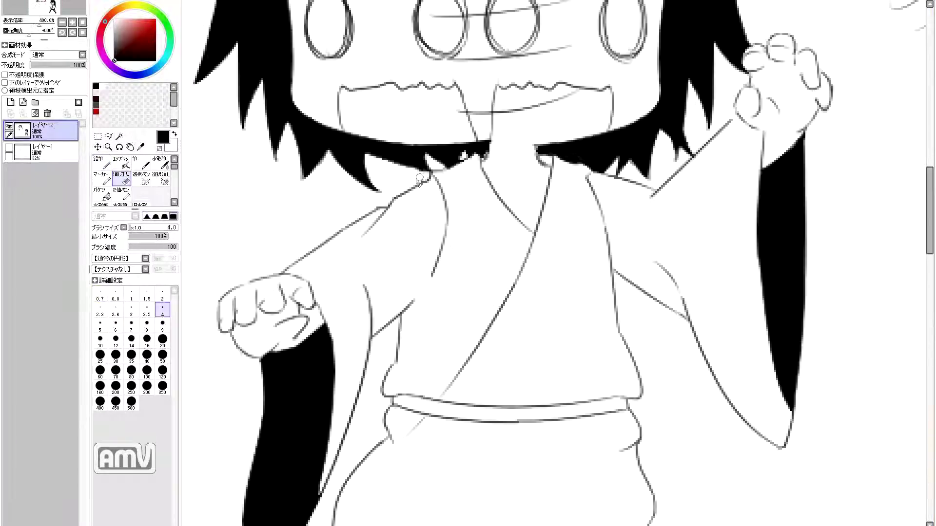
Draw a spiky burst mark above the long-haired girl and add sweat drops to the ghost's face and black hair.
scroll(532, 221, down, 4)
scroll(490, 212, up, 2)
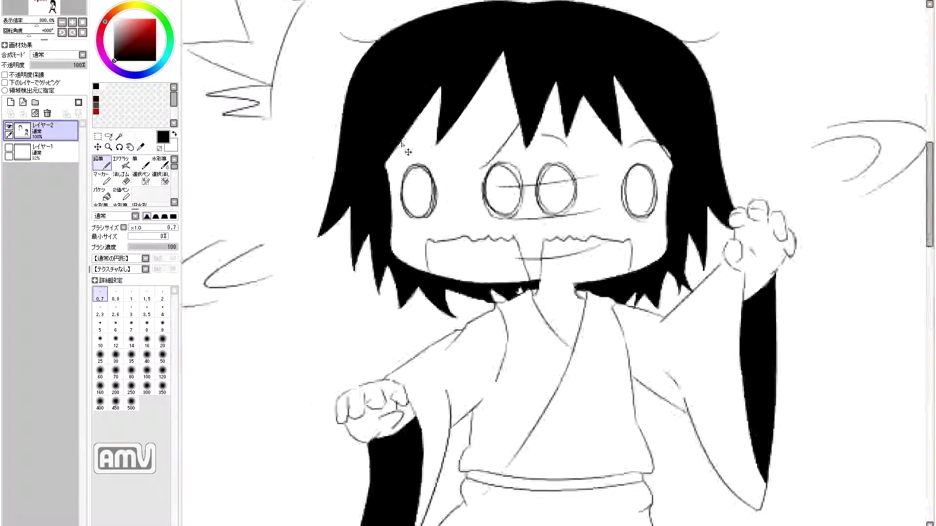
scroll(491, 212, down, 2)
mouse_move(645, 191)
mouse_down()
mouse_move(652, 215)
mouse_move(667, 165)
mouse_move(657, 214)
mouse_up()
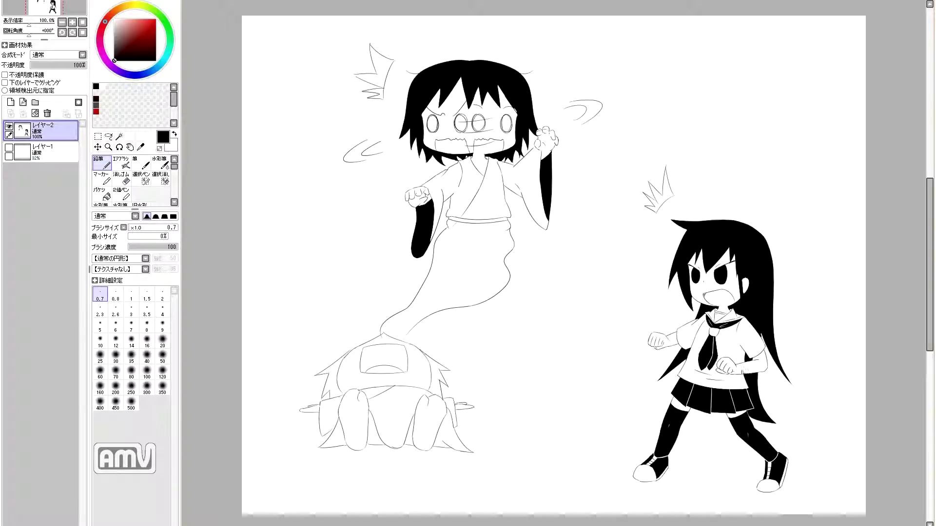
key(x)
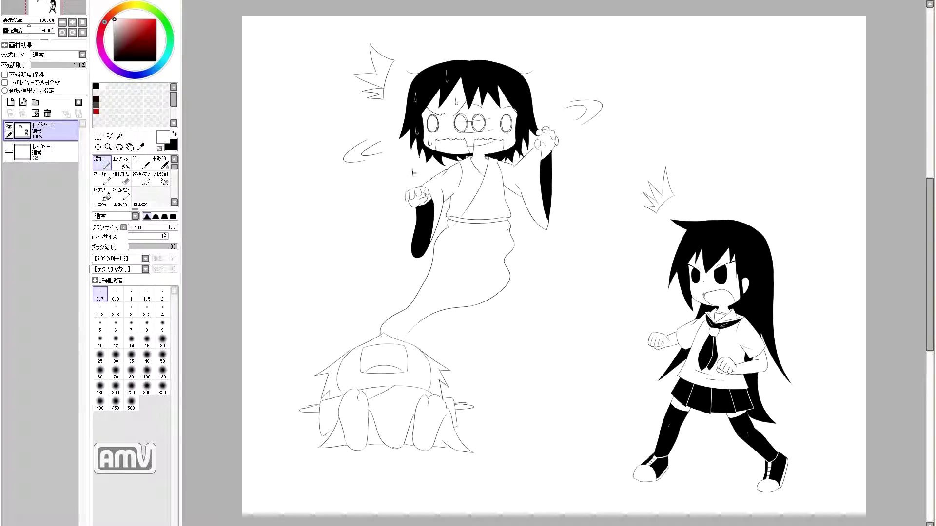
Outline a curved band across the long-haired girl's black hair and fill it white with the Bucket tool.
scroll(632, 183, up, 3)
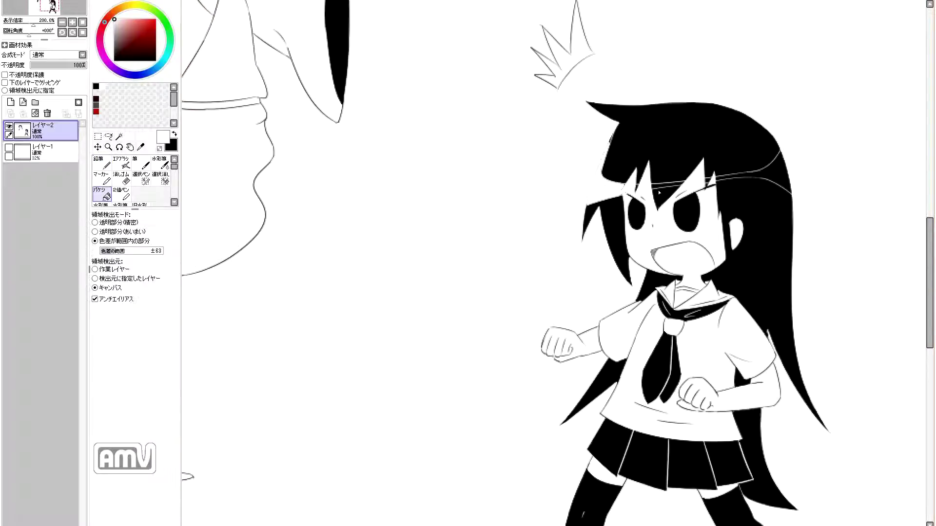
scroll(774, 189, up, 3)
scroll(770, 278, down, 6)
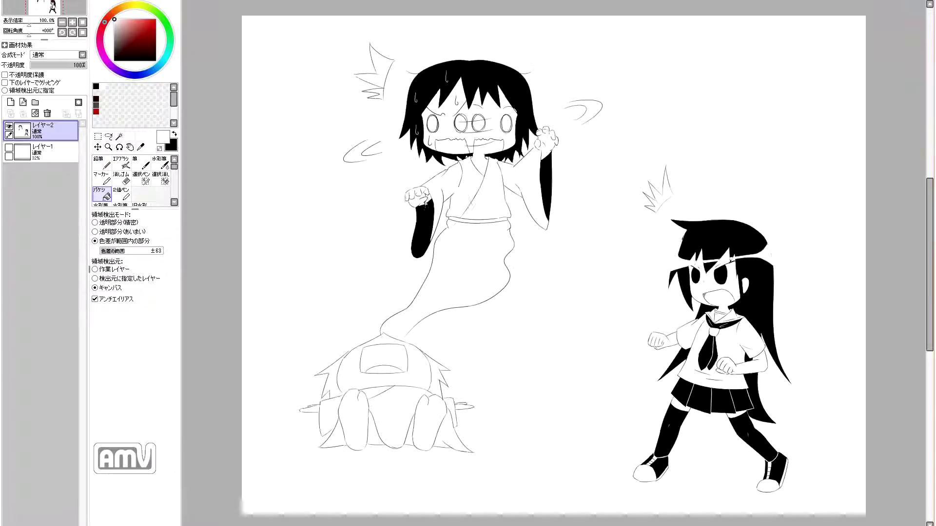
scroll(752, 213, up, 2)
scroll(752, 213, down, 2)
Undo the last change to the hair band and refill the band white towards the back of the head.
key(ctrl+z)
key(g)
scroll(698, 254, up, 2)
scroll(666, 308, down, 2)
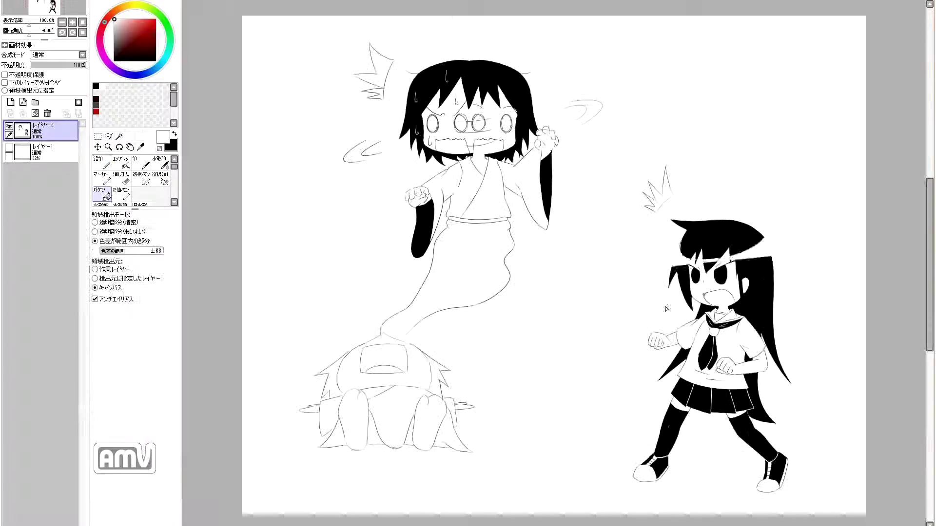
scroll(693, 253, up, 2)
scroll(693, 253, down, 2)
Redraw the white hair band with the Pencil, narrowing it to a point and restoring the black hair behind it.
key(n)
scroll(668, 308, up, 3)
scroll(668, 308, down, 3)
scroll(721, 254, up, 3)
scroll(776, 292, down, 3)
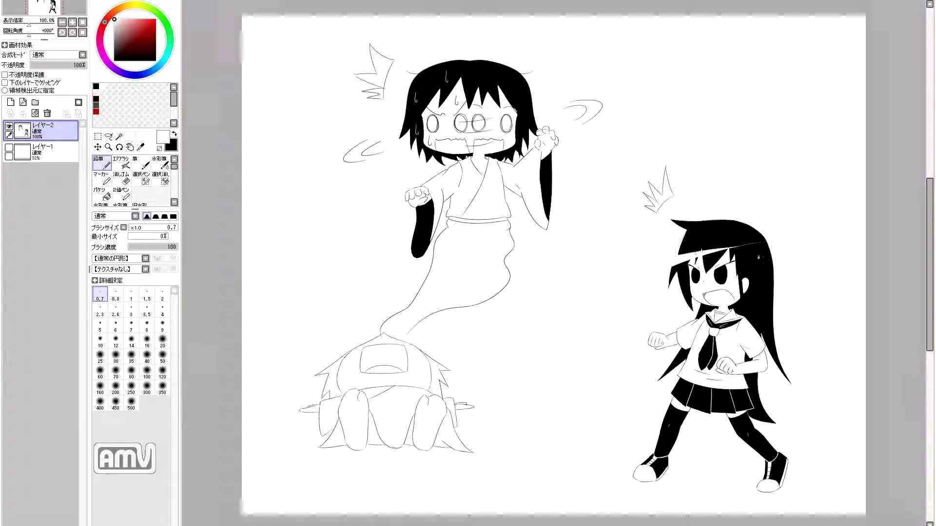
key(x)
scroll(707, 243, up, 3)
scroll(706, 244, down, 3)
Refine the white band's edges and redraw the bang and outer hair lines crossing it in black.
scroll(688, 231, up, 4)
drag(687, 188, 630, 306)
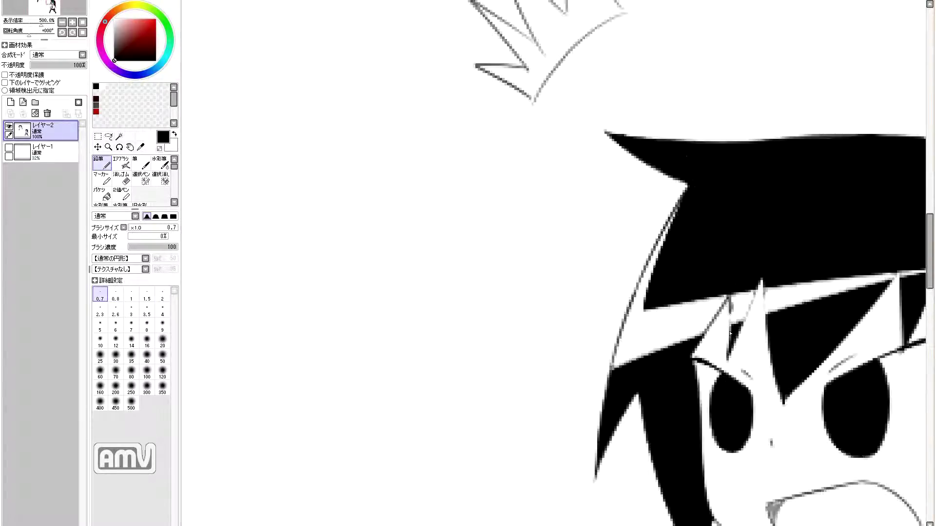
drag(734, 295, 704, 338)
scroll(707, 336, down, 1)
scroll(780, 312, up, 1)
key(x)
drag(796, 314, 848, 310)
scroll(823, 312, down, 3)
scroll(736, 263, up, 4)
scroll(736, 264, down, 5)
key(x)
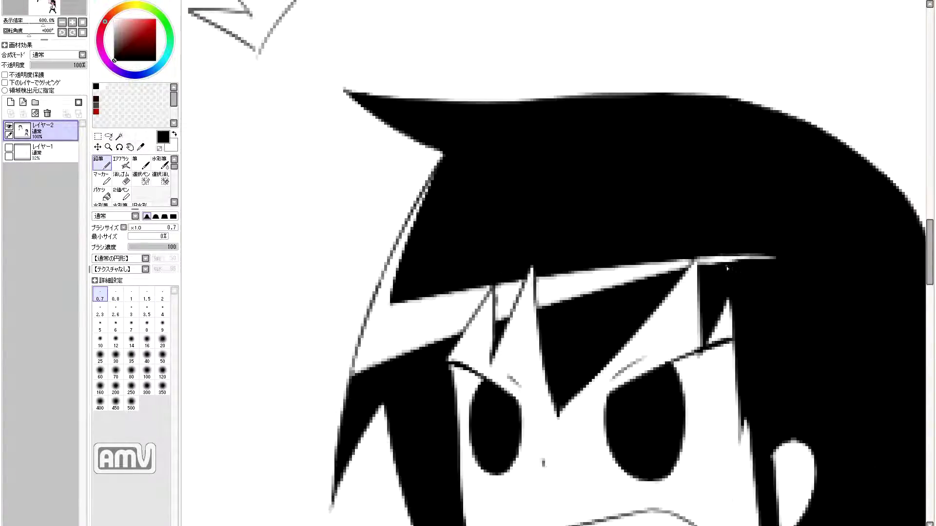
Paint white crescents along the bottoms of the long-haired schoolgirl's black eyes and white highlights into their upper inner edges.
key(x)
scroll(703, 294, up, 4)
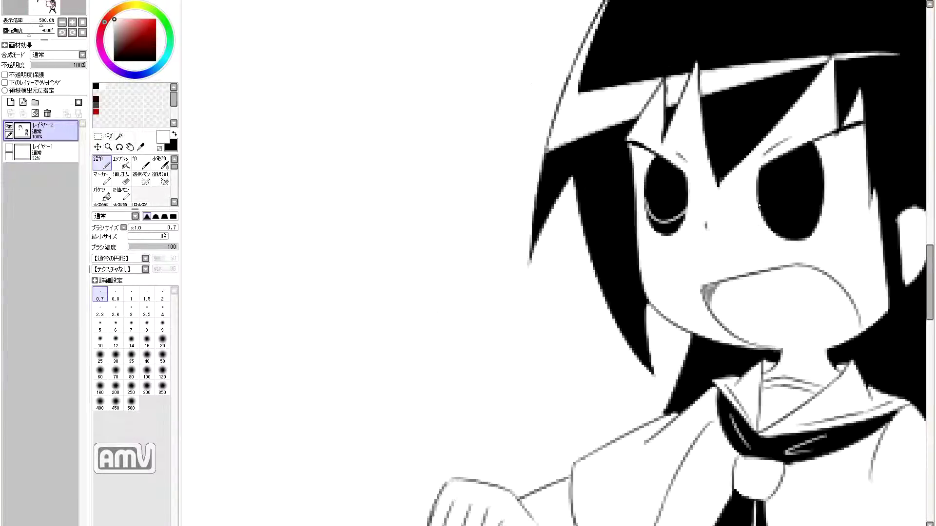
drag(814, 213, 775, 235)
drag(654, 226, 683, 217)
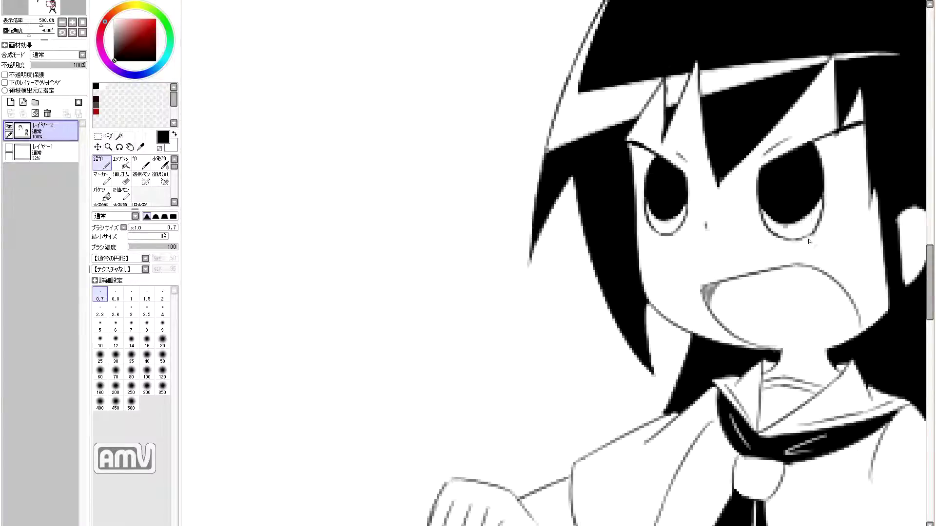
drag(810, 238, 733, 277)
drag(707, 306, 834, 321)
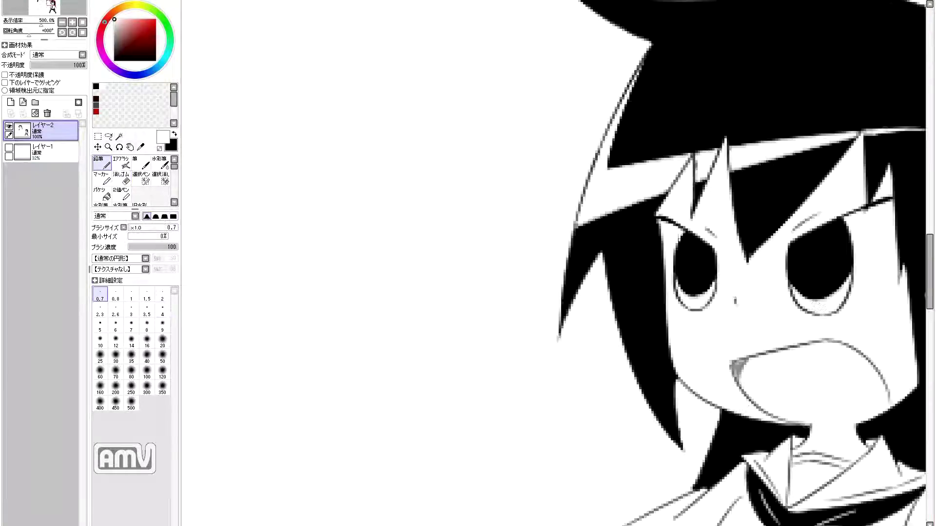
key(Home)
key(ctrl+plus)
key(x)
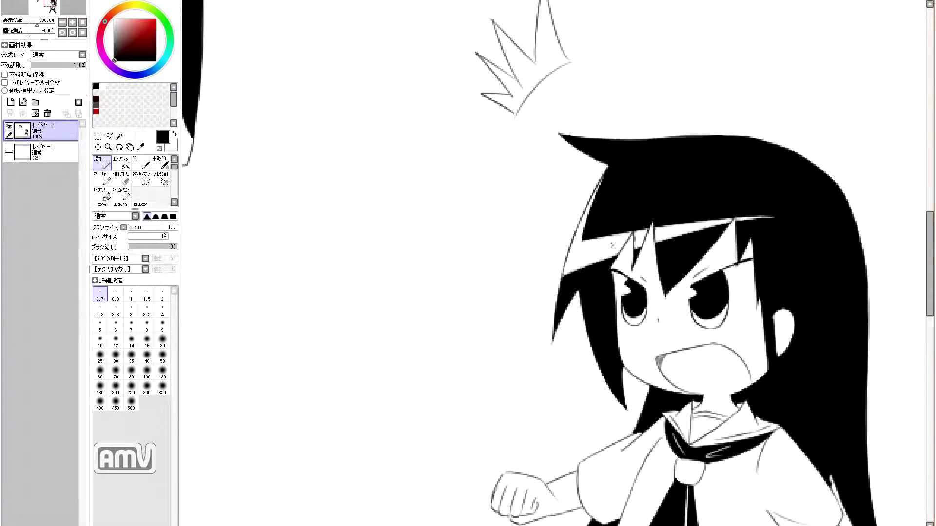
Draw thin black eyebrow lines across the schoolgirl's bangs and a small sweat mark on her cheek near the ear.
scroll(749, 274, up, 1)
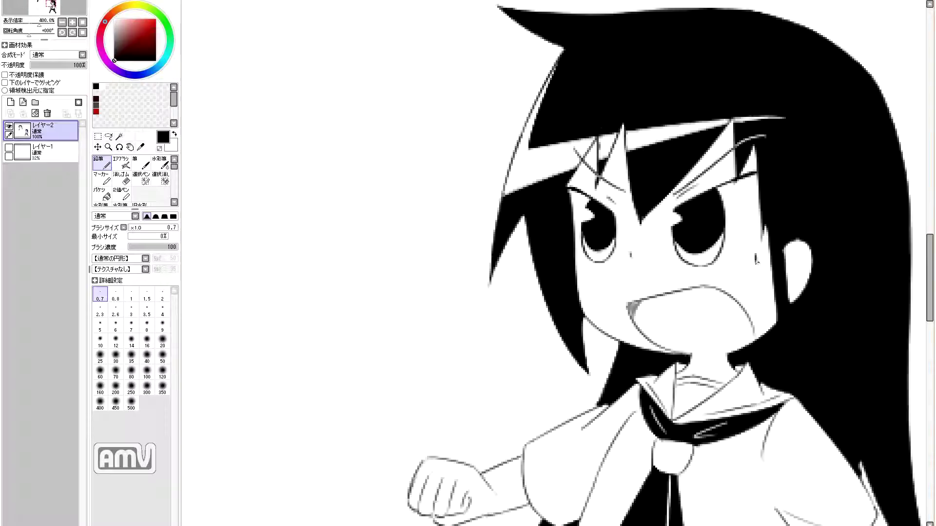
key(Home)
key(h)
key(h)
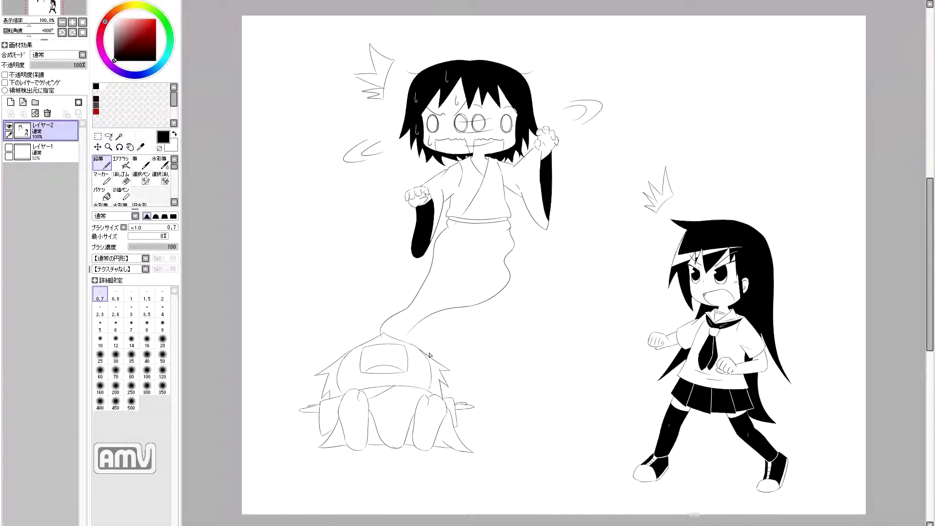
scroll(468, 126, up, 3)
key(Home)
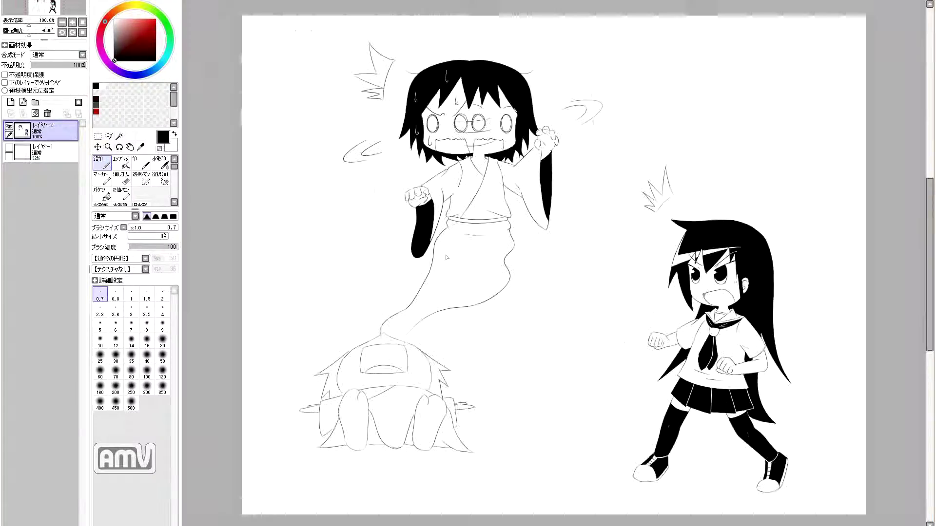
scroll(491, 167, up, 4)
scroll(507, 234, down, 2)
key(Home)
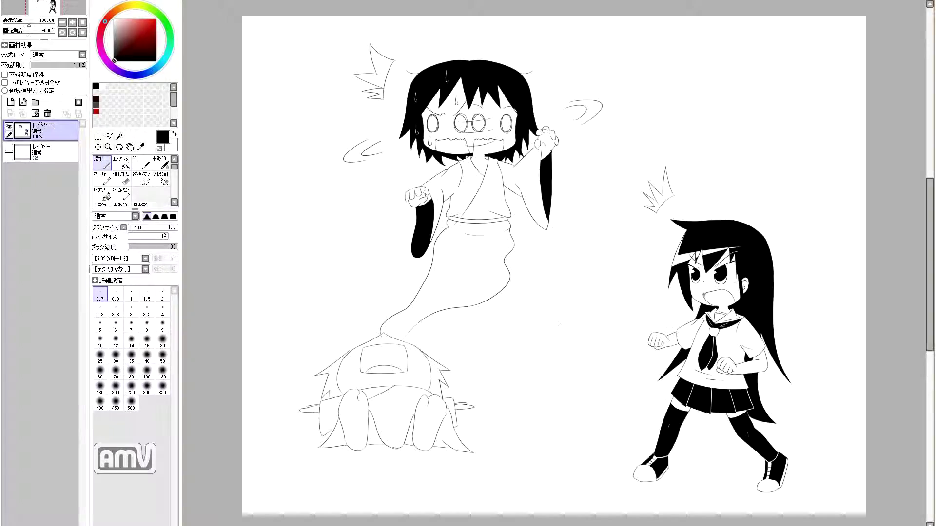